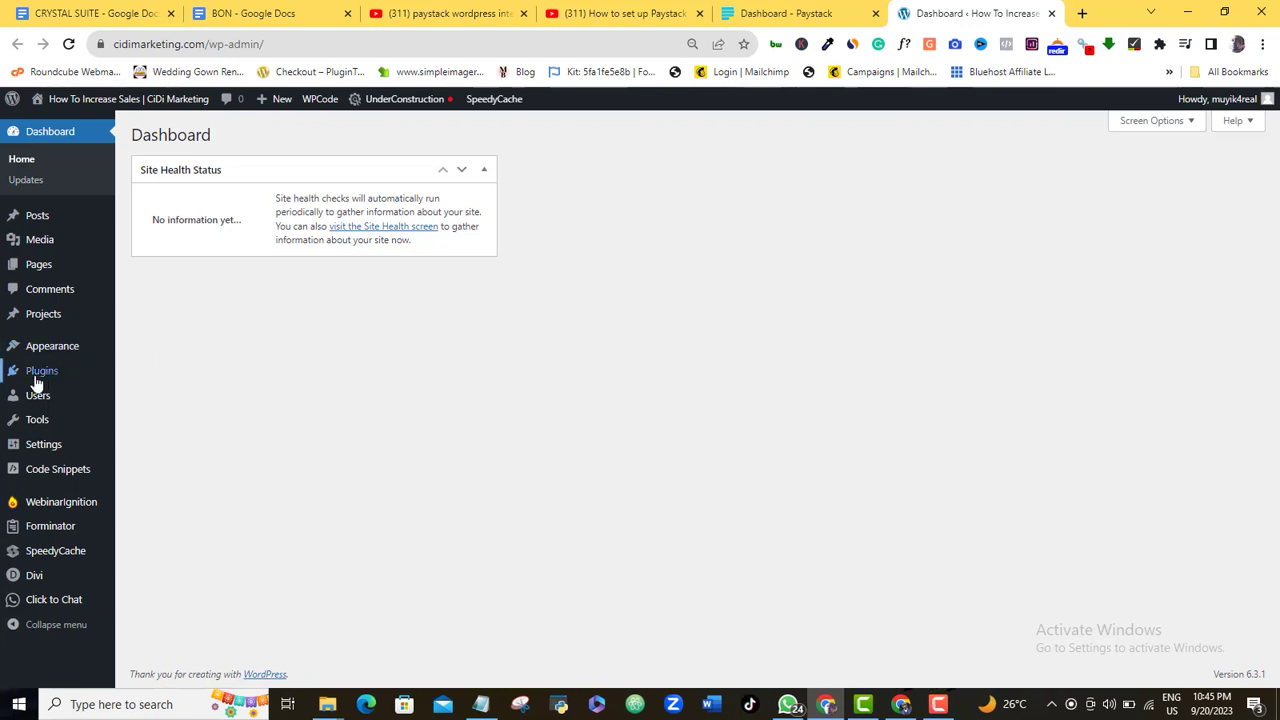
# Search the plugin directory for 'paystack forms for payment', then install and activate Payment Forms for Paystack
pyautogui.moveTo(48, 372)
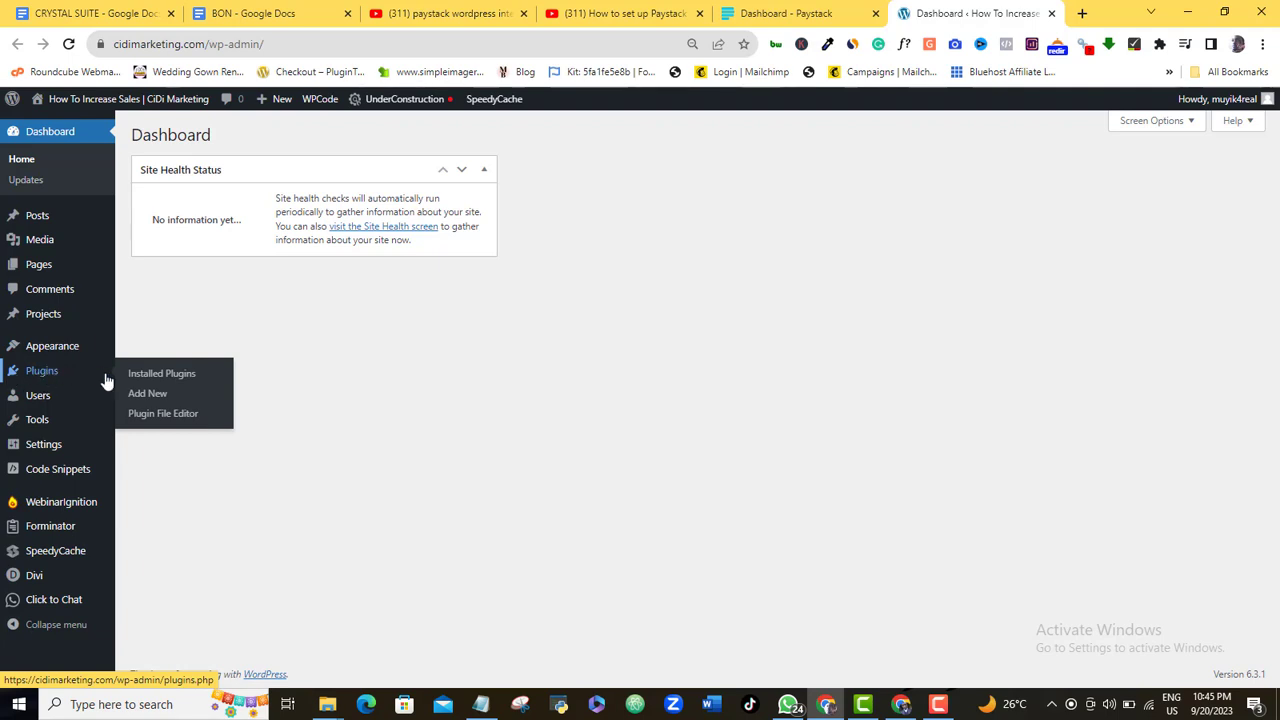
pyautogui.click(151, 401)
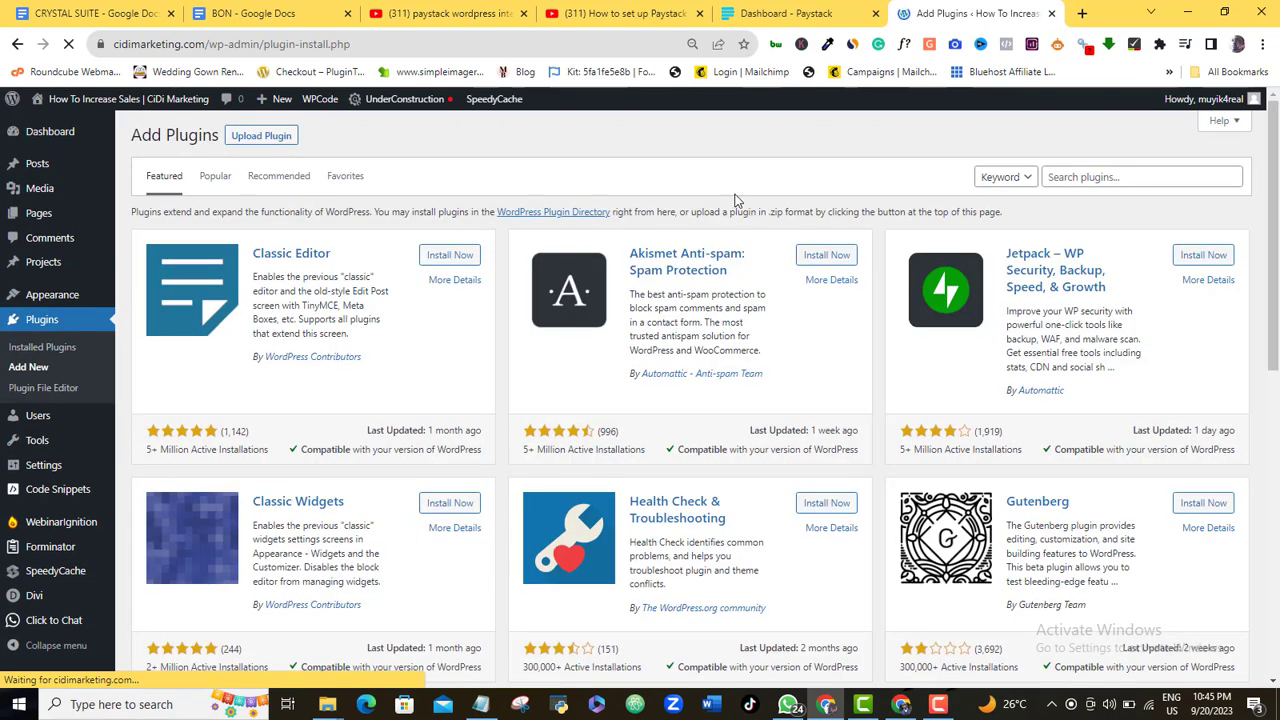
pyautogui.click(1103, 176)
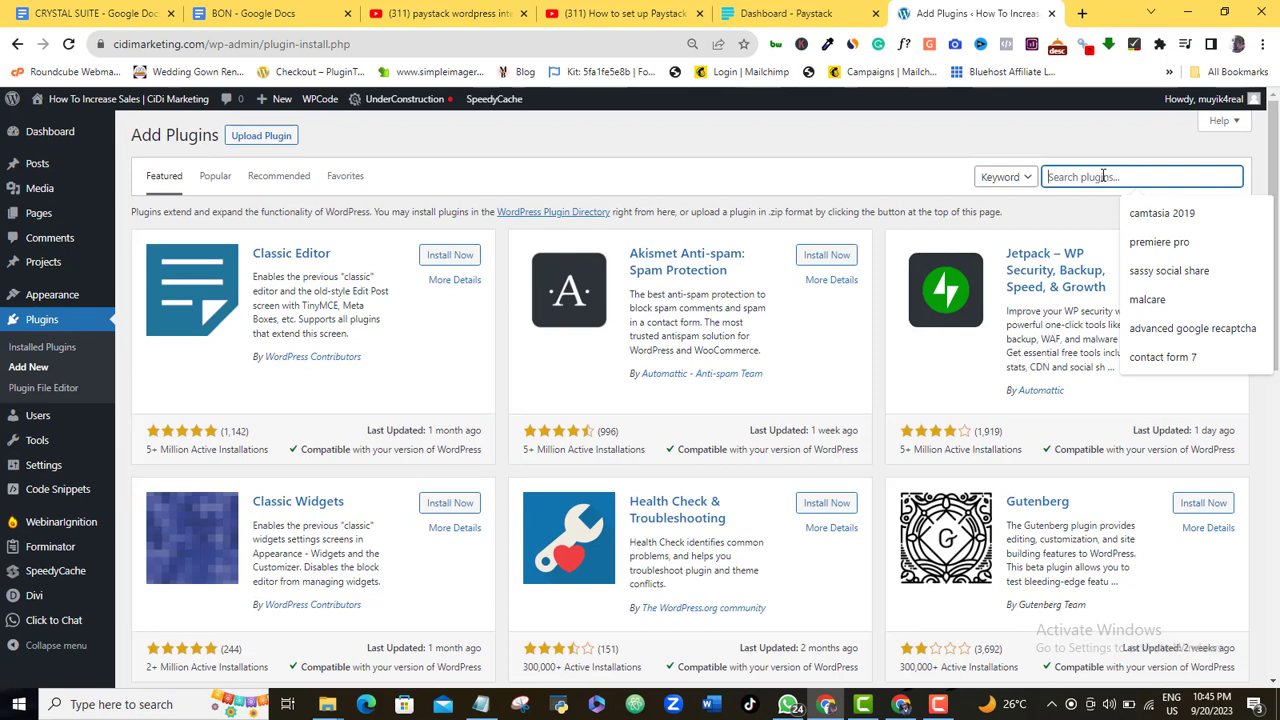
pyautogui.write('p')
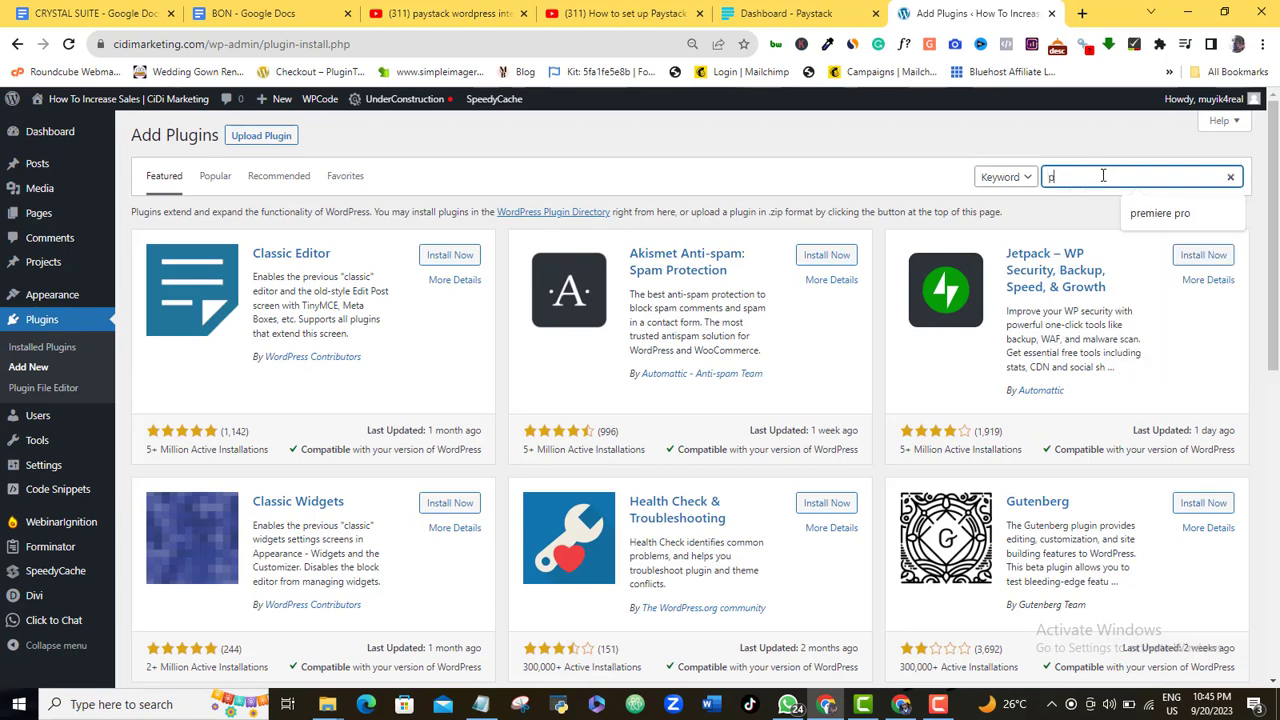
pyautogui.write('aystack')
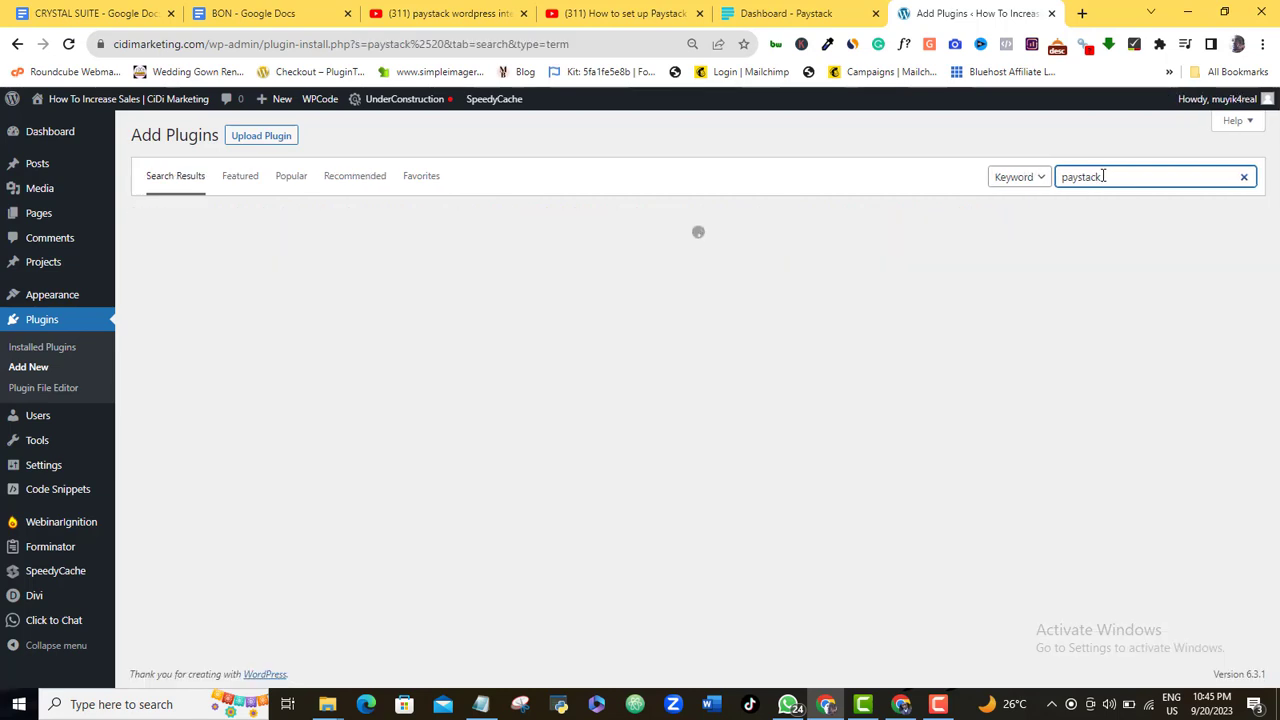
pyautogui.write(' form')
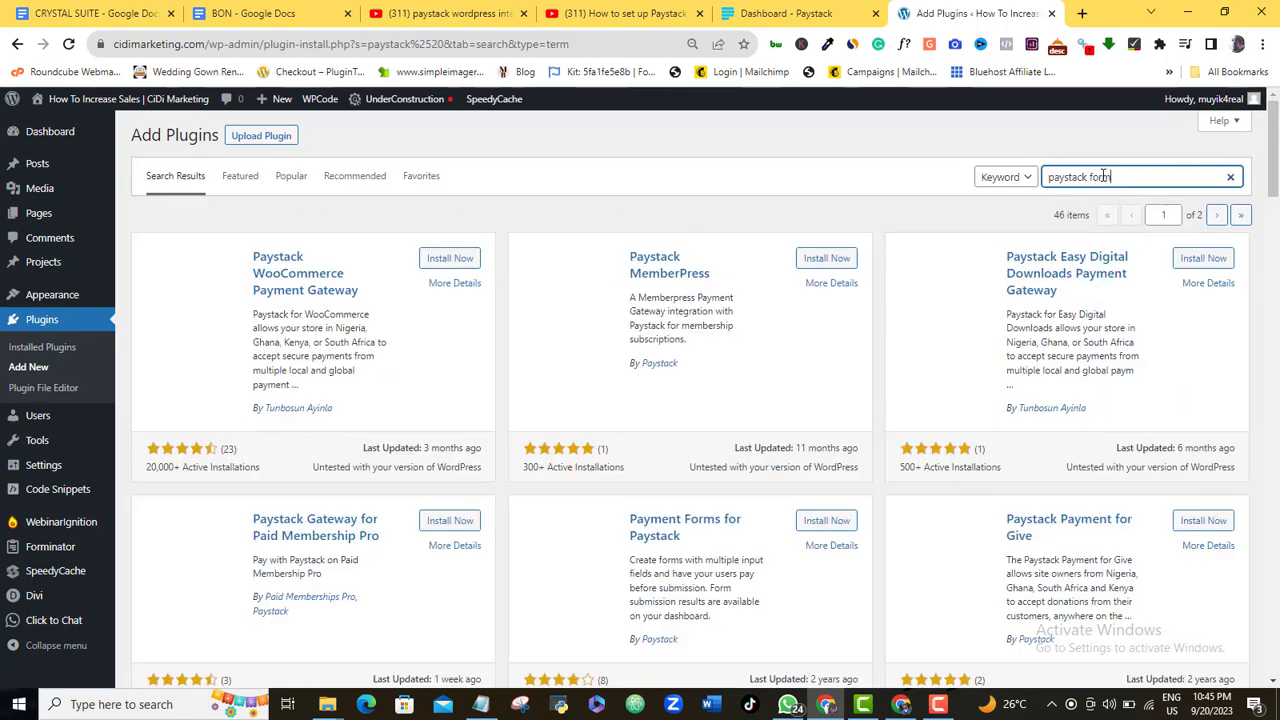
pyautogui.write('s for p')
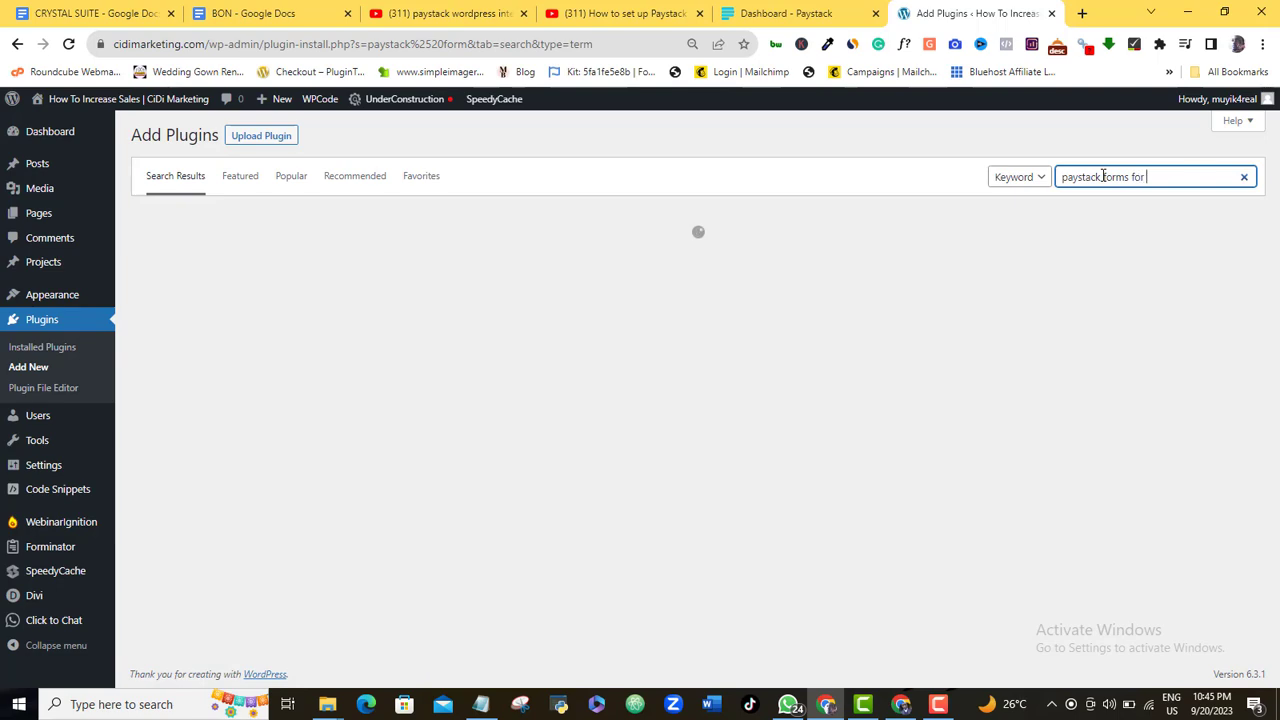
pyautogui.write('ayment')
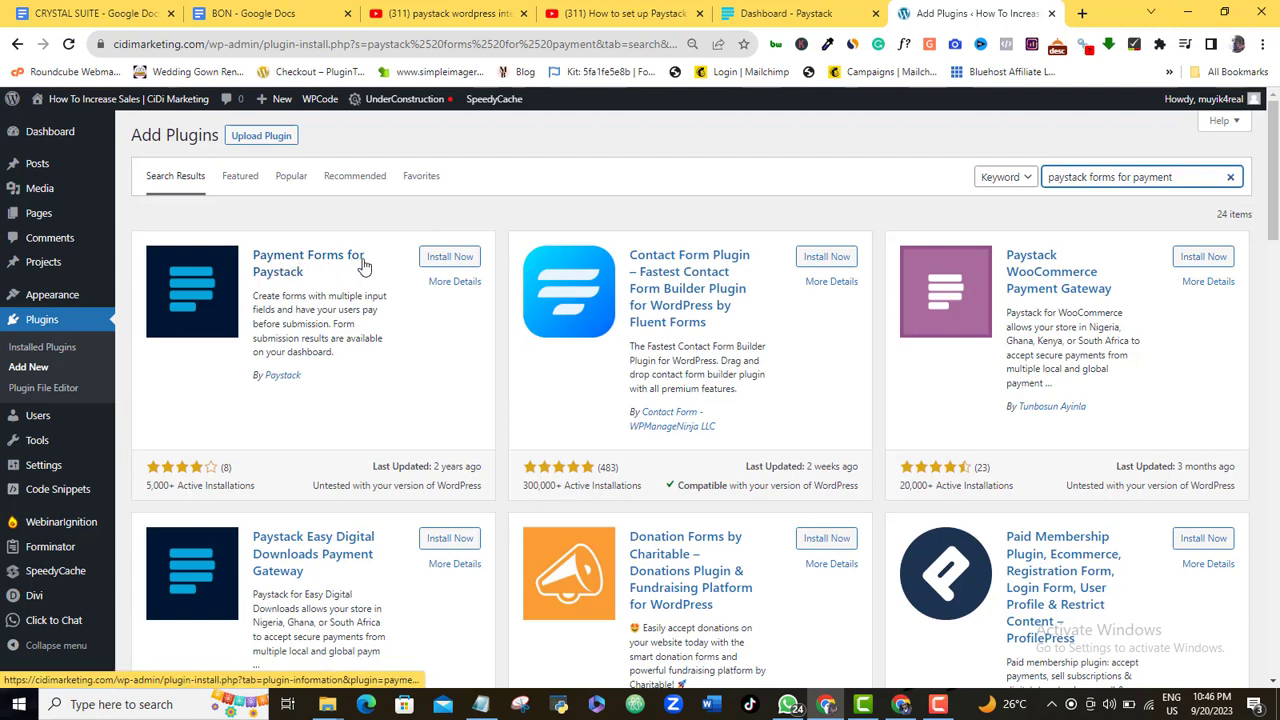
pyautogui.click(452, 257)
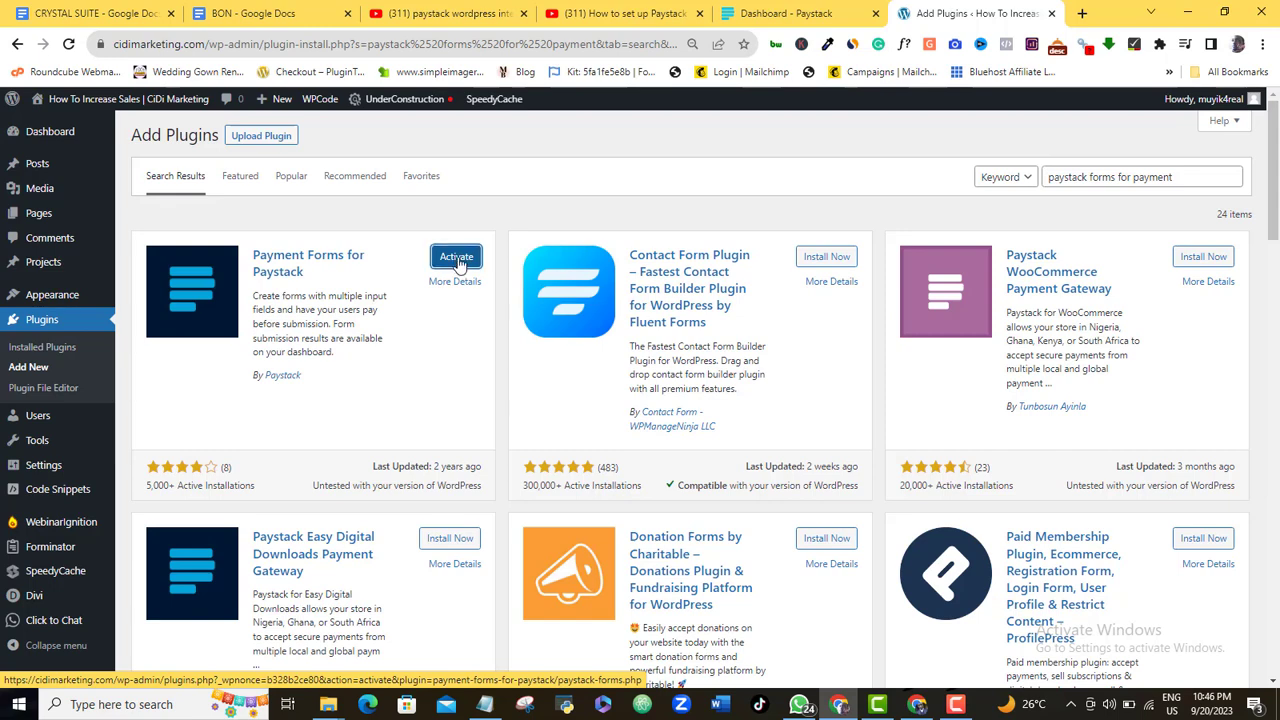
pyautogui.click(457, 258)
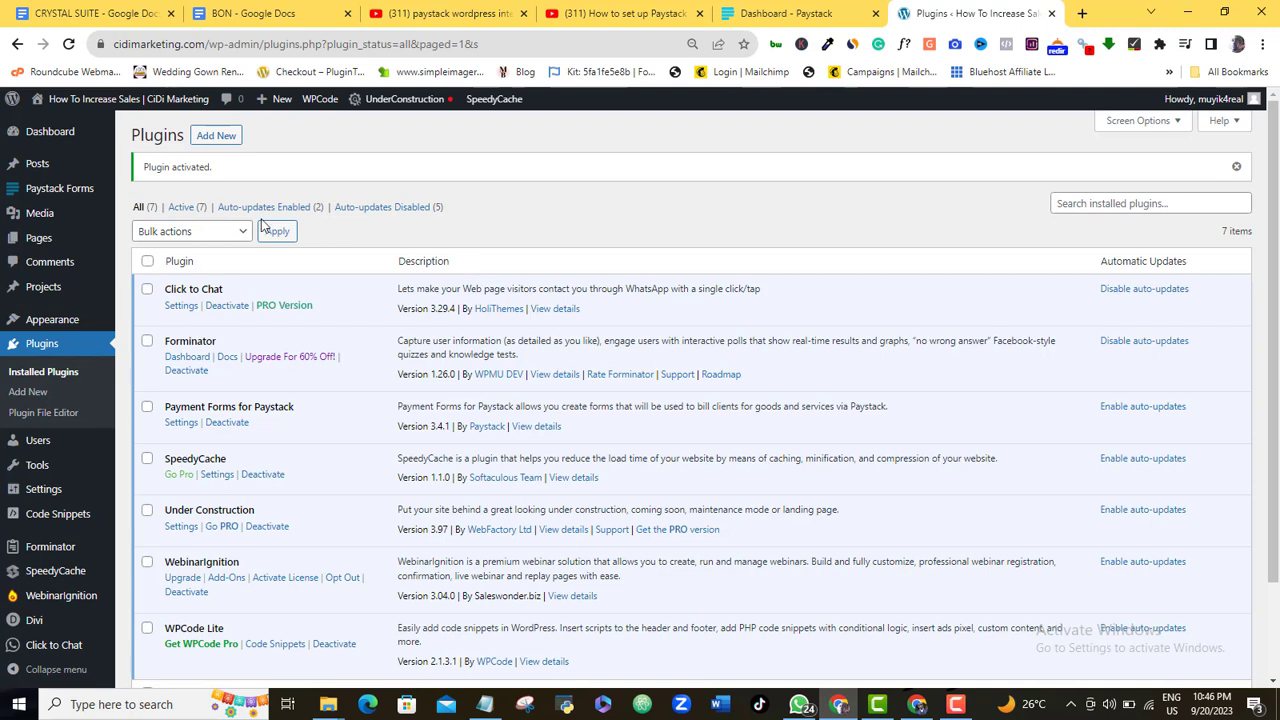
pyautogui.moveTo(44, 162)
pyautogui.moveTo(60, 190)
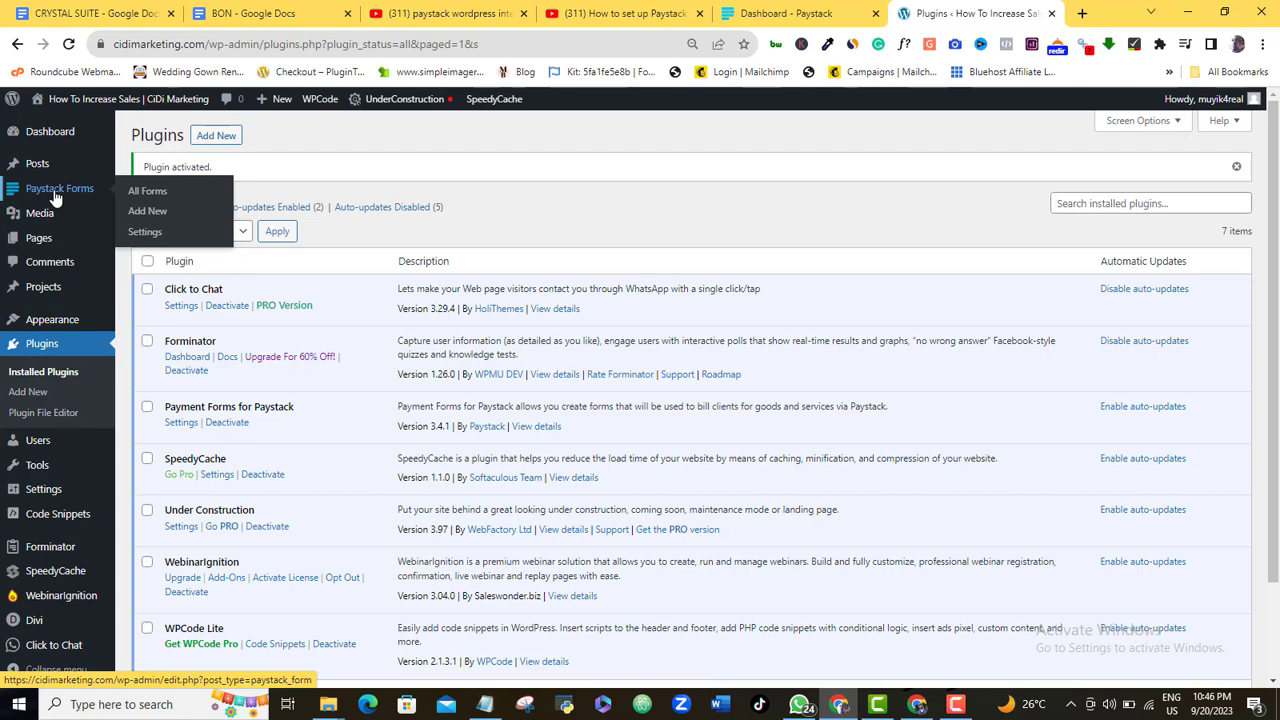
# Change the Paystack Forms Settings payment mode from Test Mode to Live Mode
pyautogui.click(55, 197)
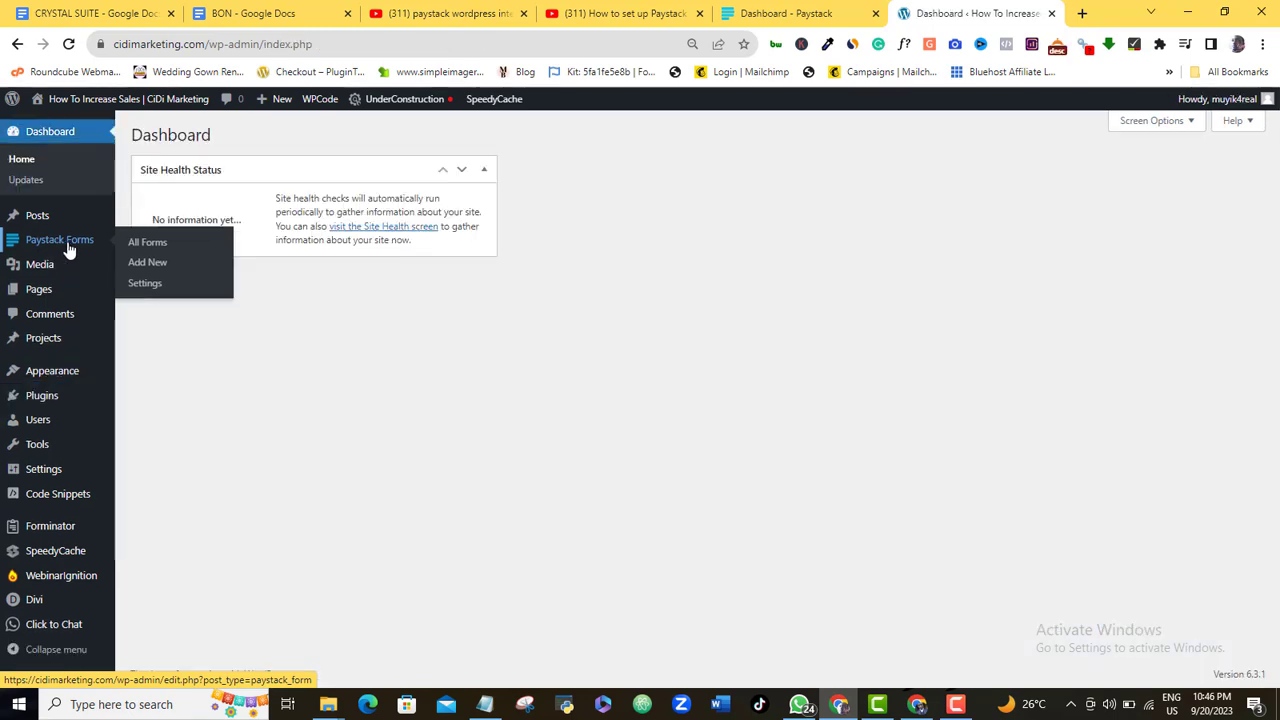
pyautogui.click(145, 283)
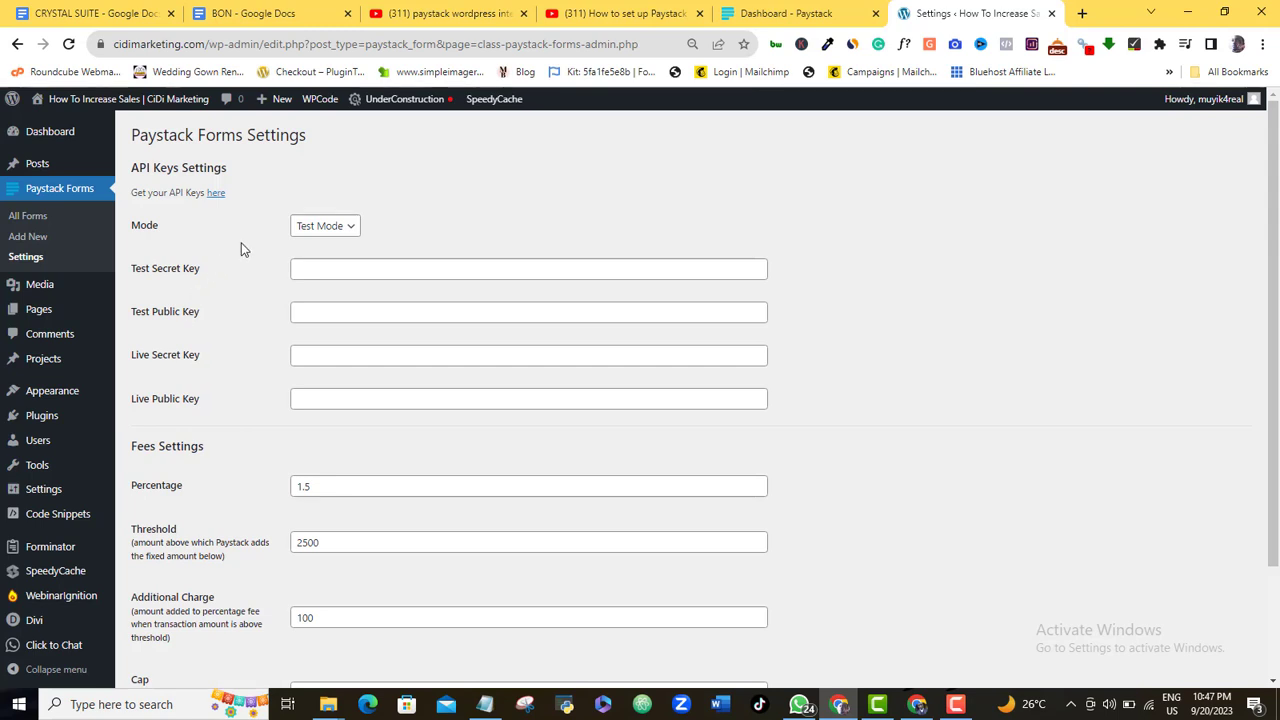
pyautogui.click(351, 232)
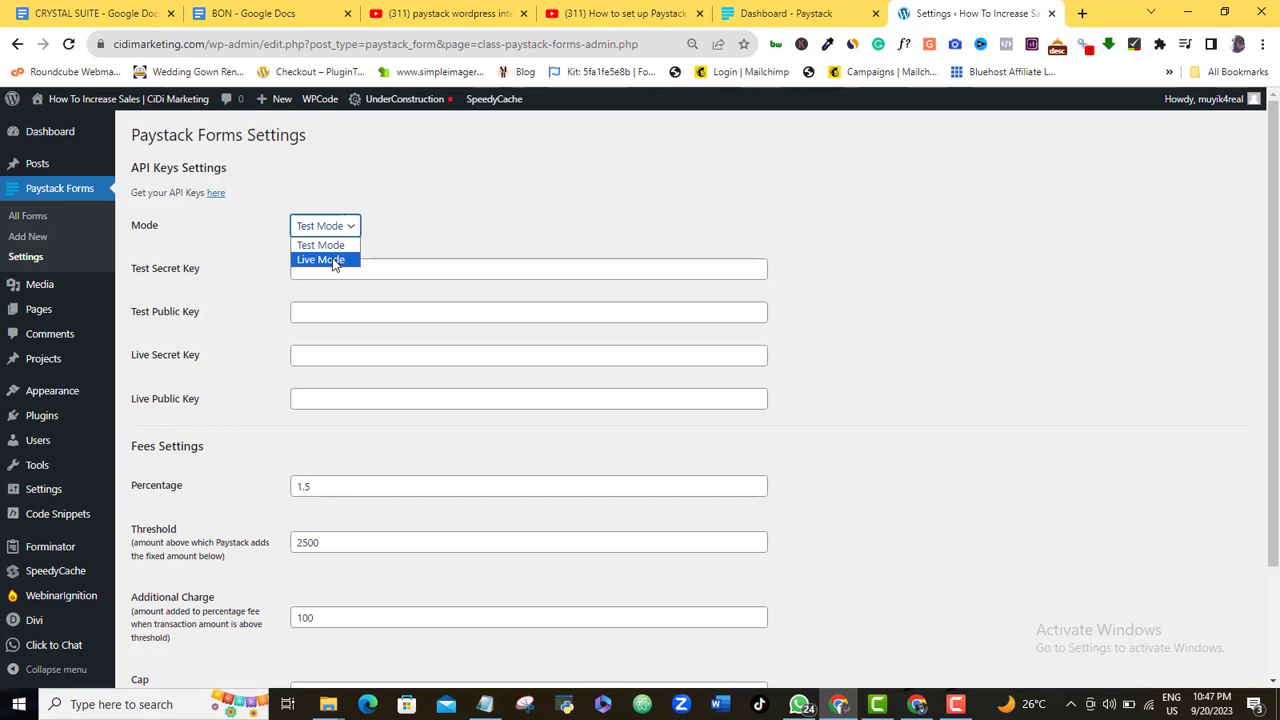
pyautogui.click(337, 260)
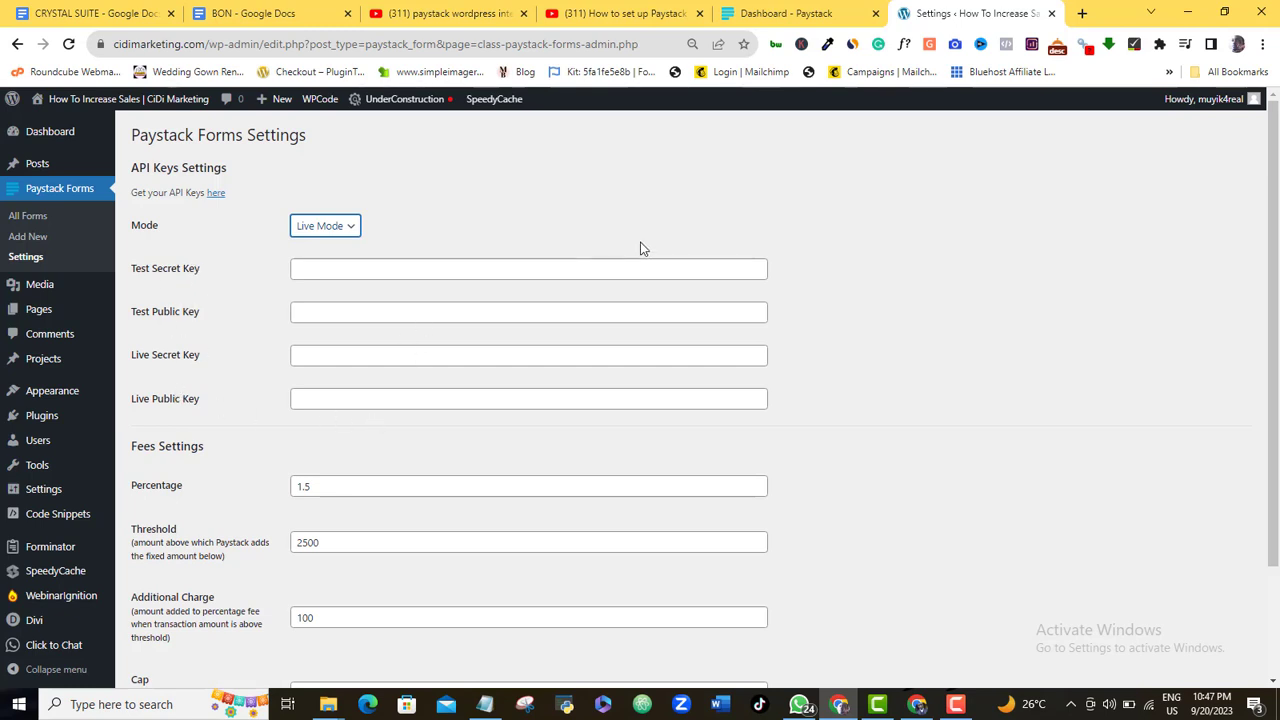
# Reveal the live secret key under Paystack's API Keys & Webhooks using the account password, and copy it
pyautogui.click(773, 16)
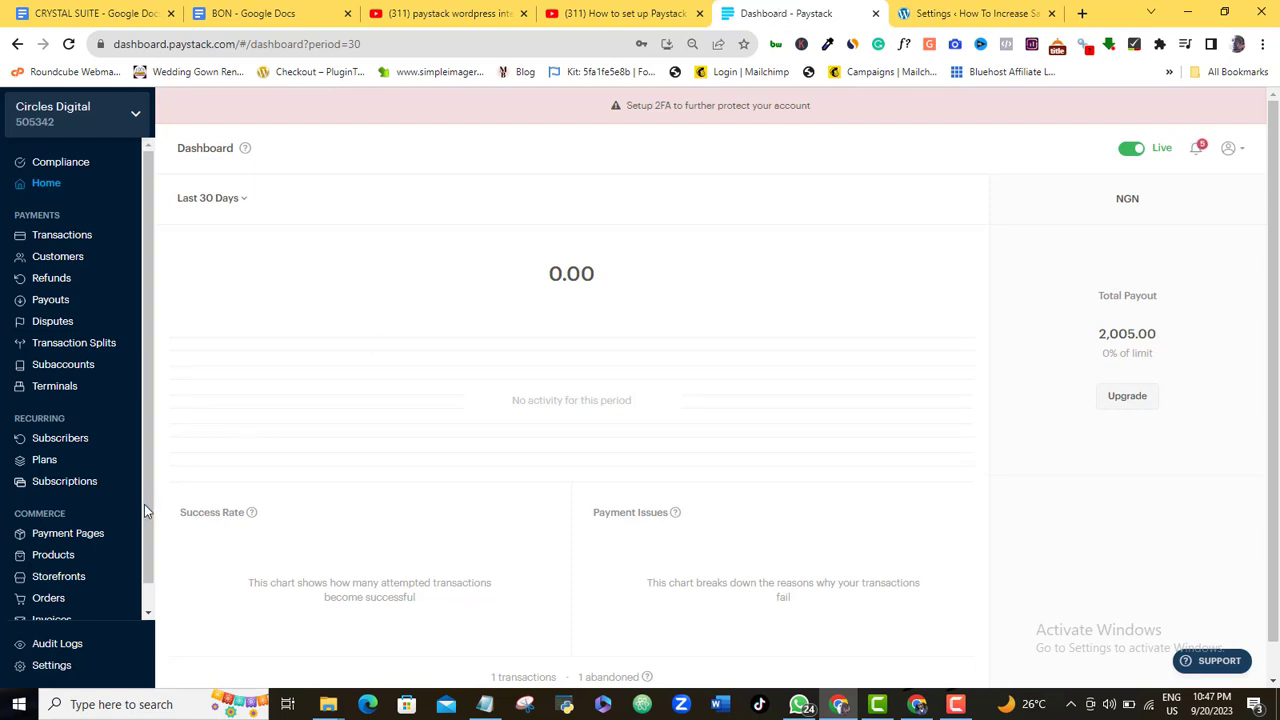
pyautogui.scroll(-1, 144, 504)
pyautogui.click(49, 667)
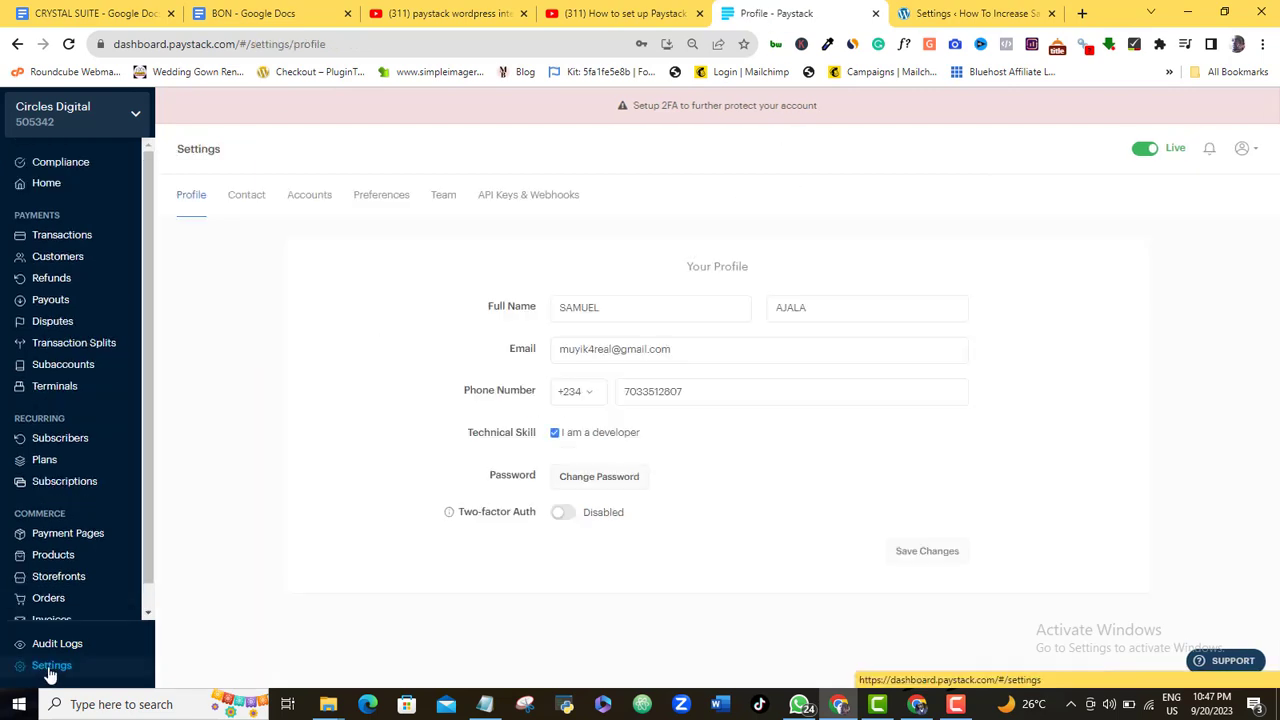
pyautogui.click(532, 201)
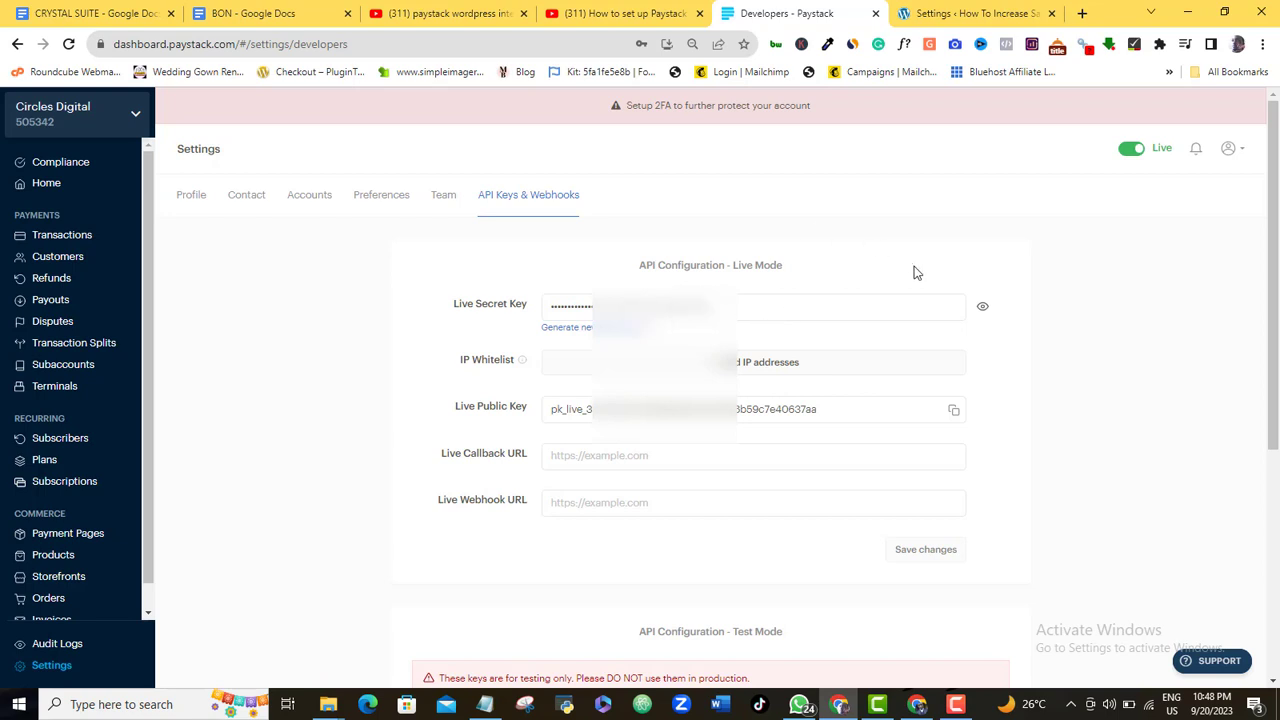
pyautogui.click(985, 313)
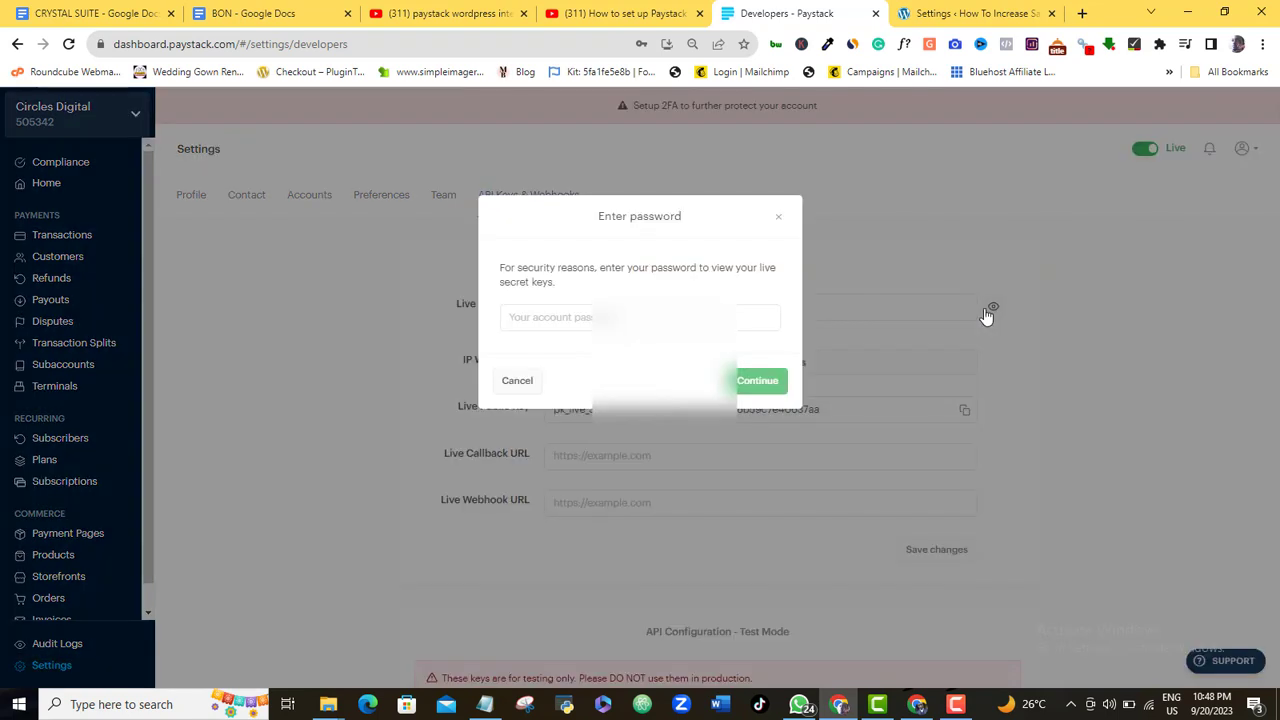
pyautogui.click(743, 317)
pyautogui.click(660, 364)
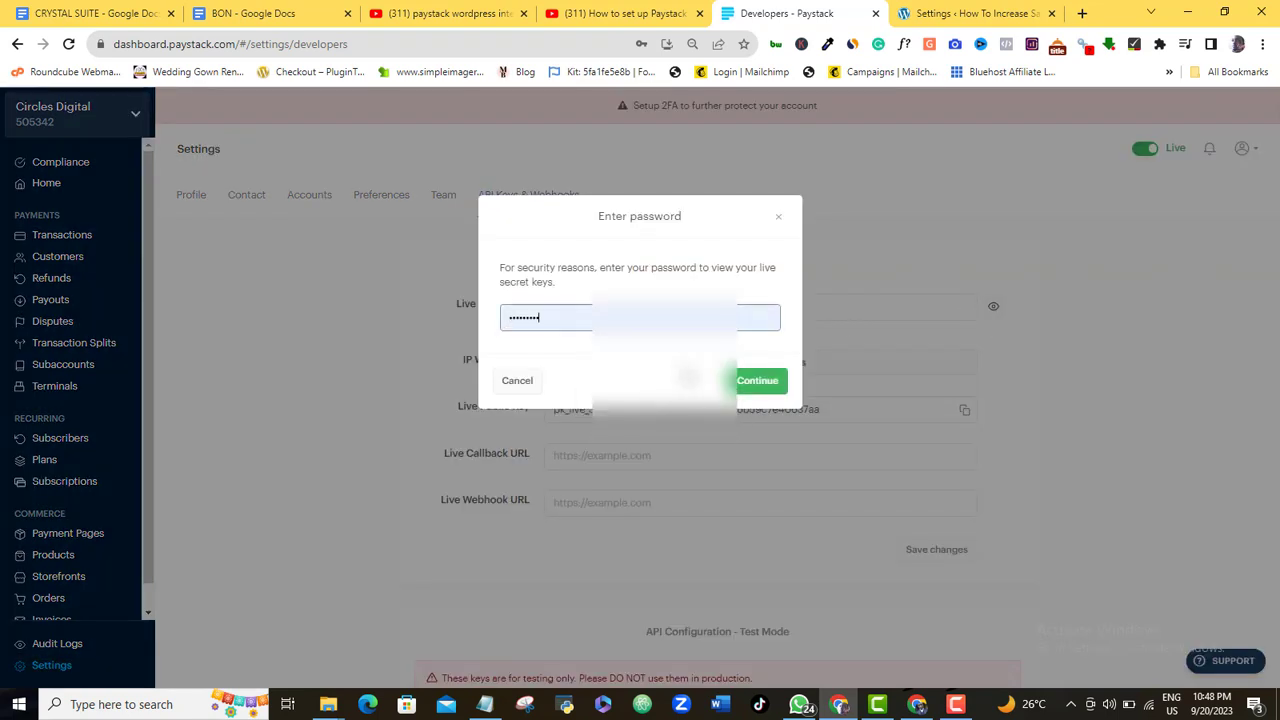
pyautogui.press('Return')
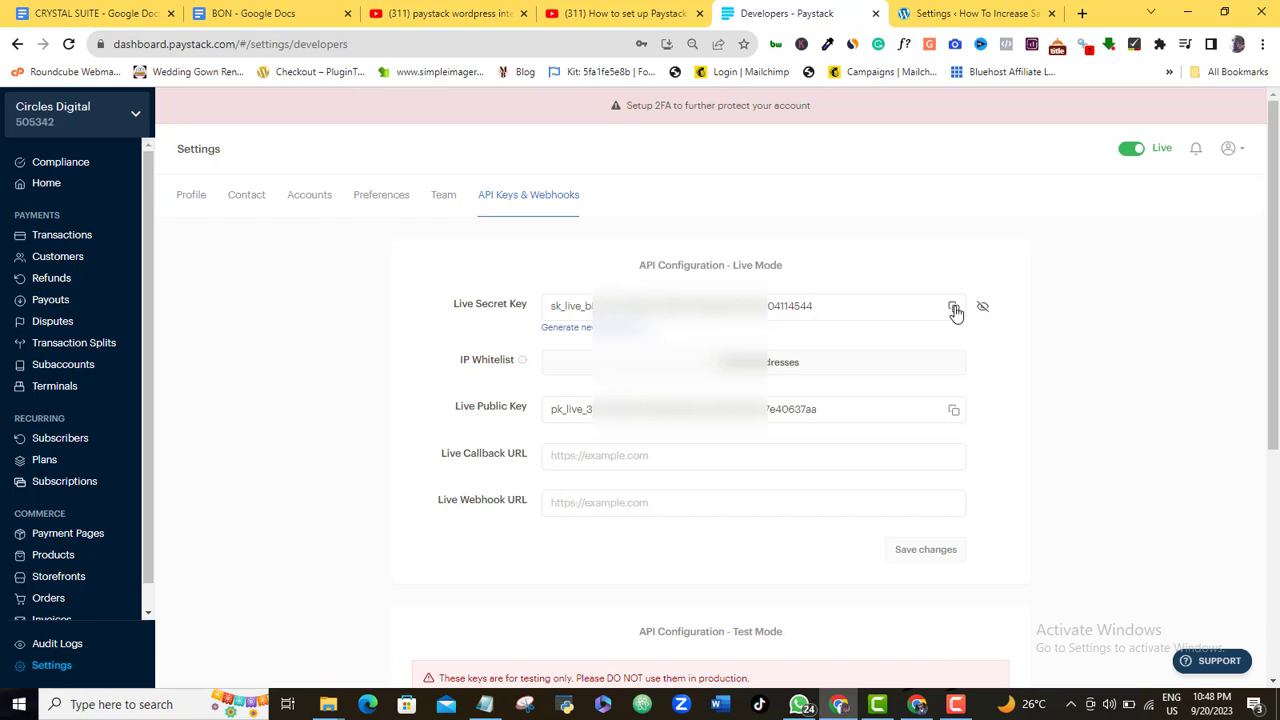
pyautogui.click(954, 310)
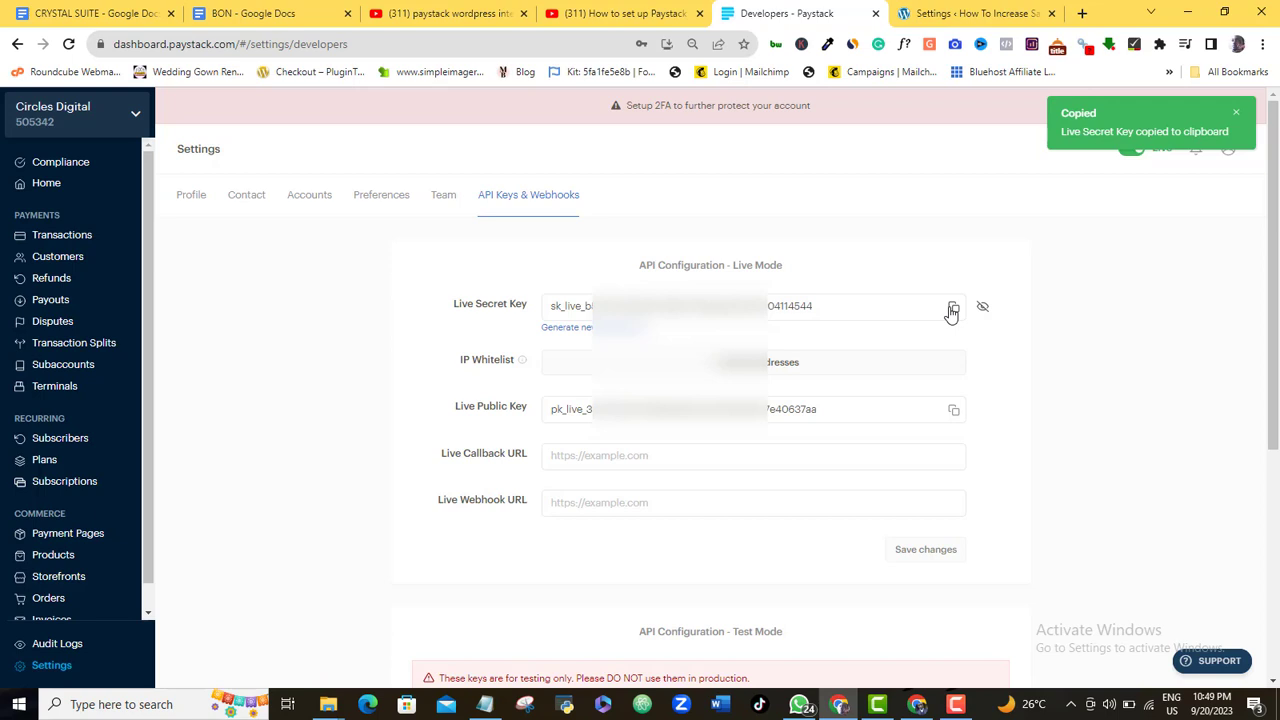
# Paste the live secret key into the Live Secret Key field of the Paystack Forms settings
pyautogui.click(964, 10)
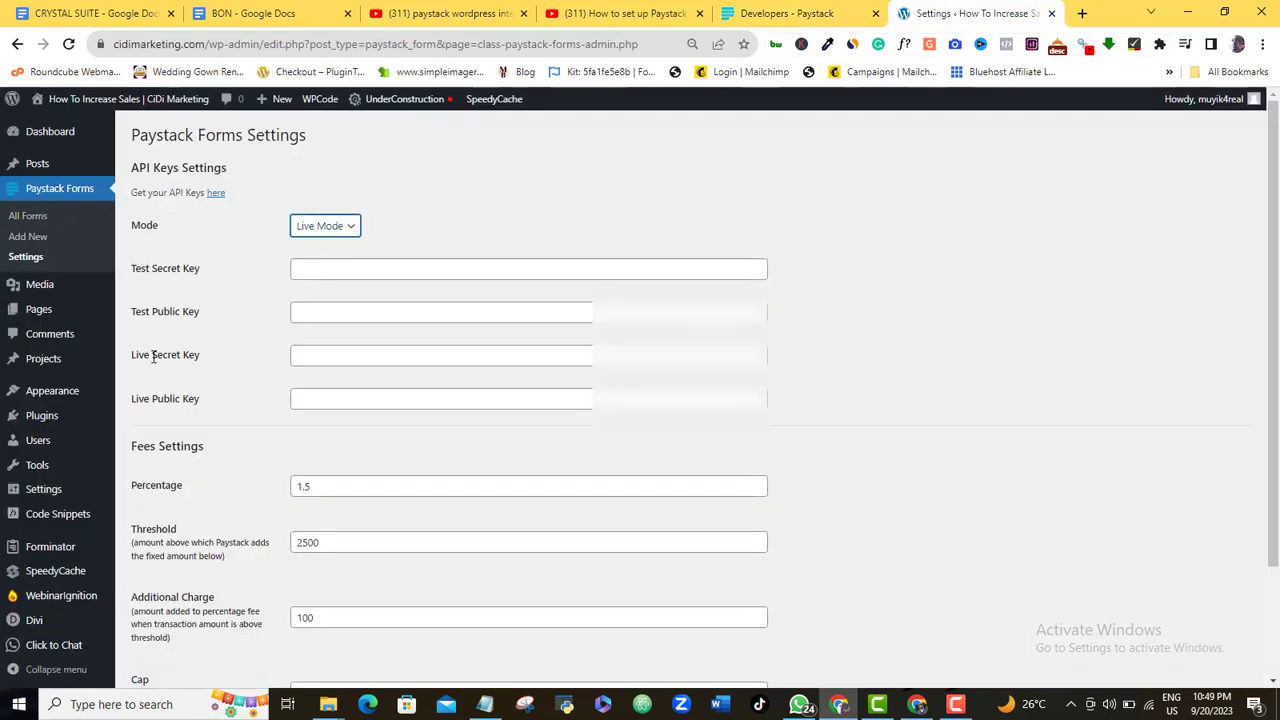
pyautogui.click(306, 355)
pyautogui.hotkey('ctrl', 'v')
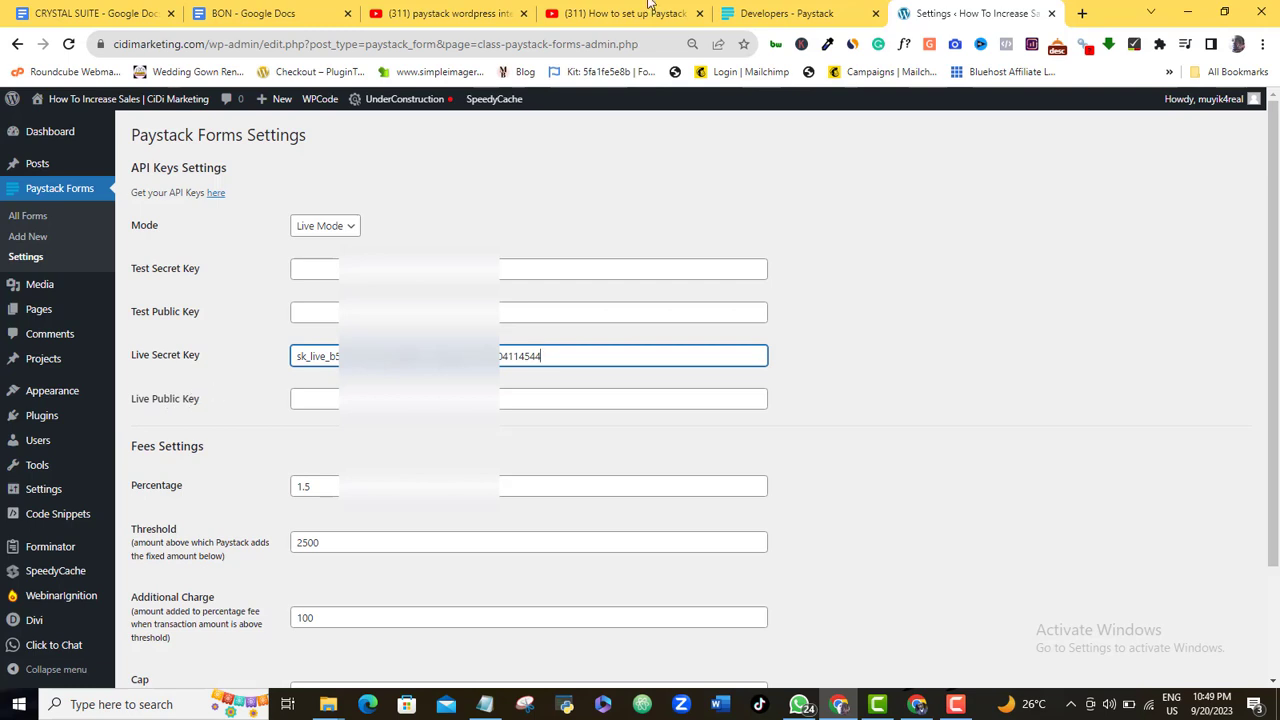
# Copy the live public key from Paystack, paste it into Live Public Key, and save the changes
pyautogui.click(773, 8)
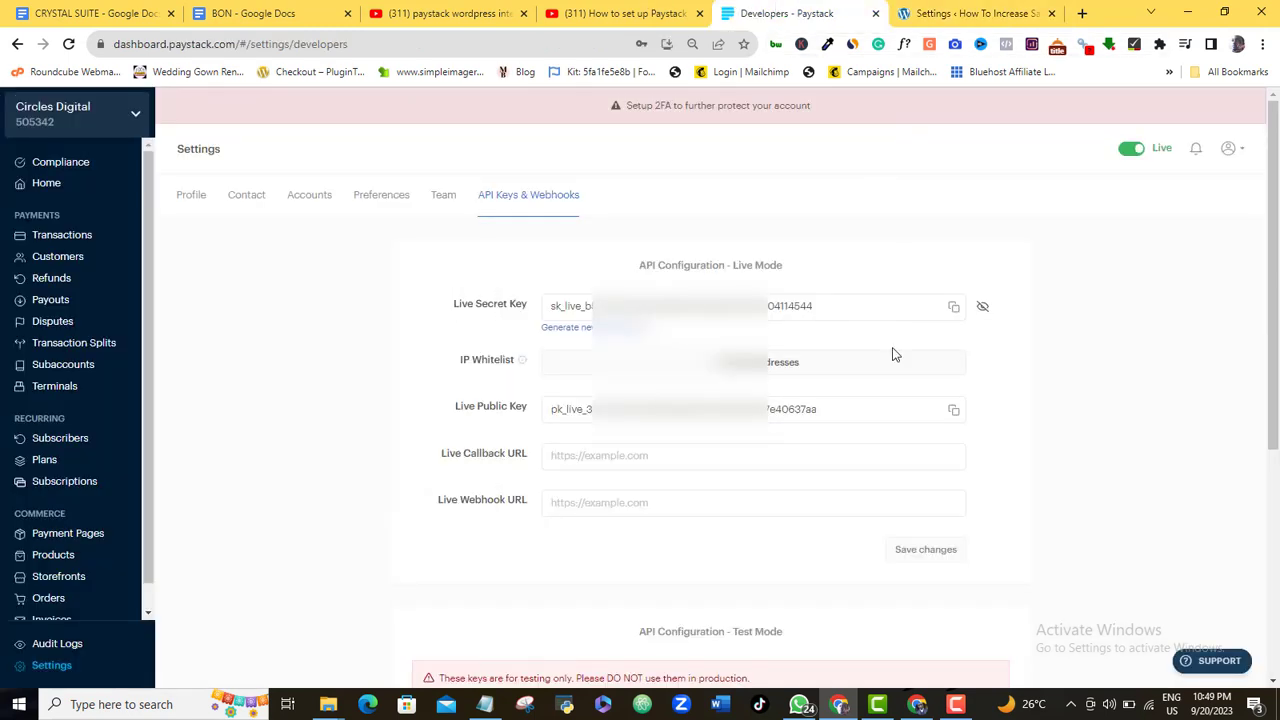
pyautogui.click(954, 409)
pyautogui.click(940, 12)
pyautogui.click(443, 398)
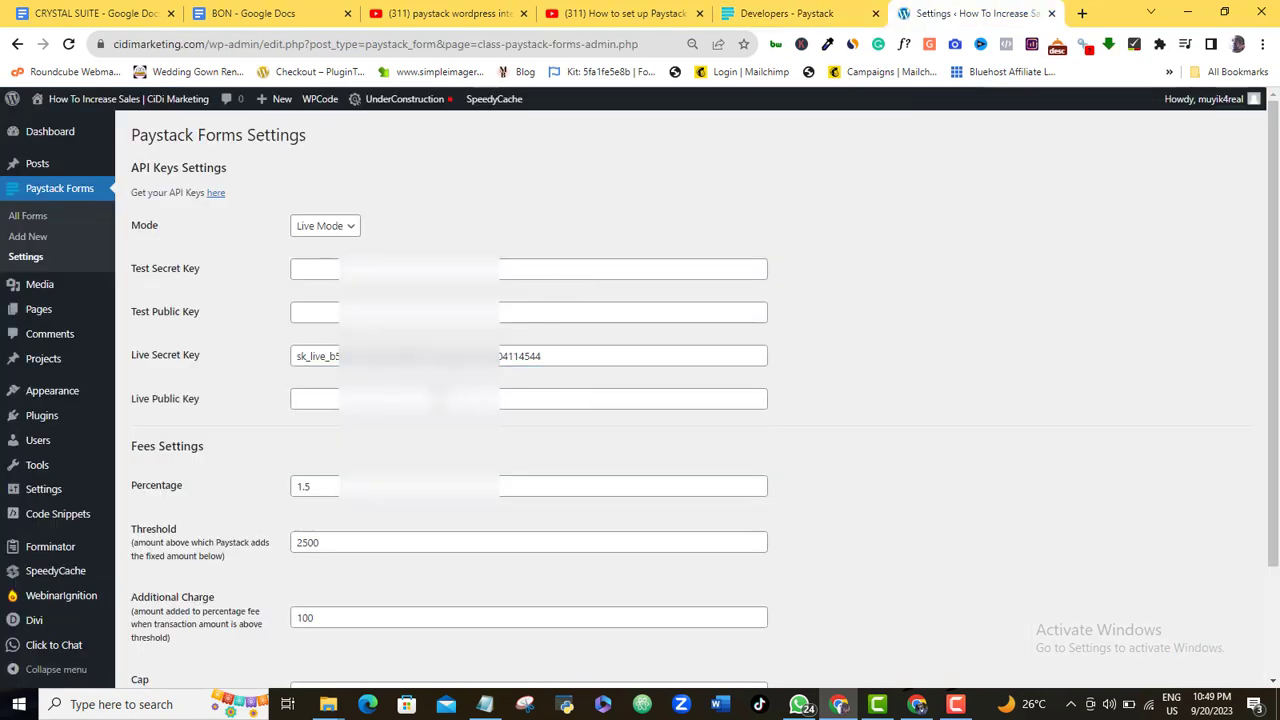
pyautogui.click(443, 398)
pyautogui.hotkey('ctrl', 'v')
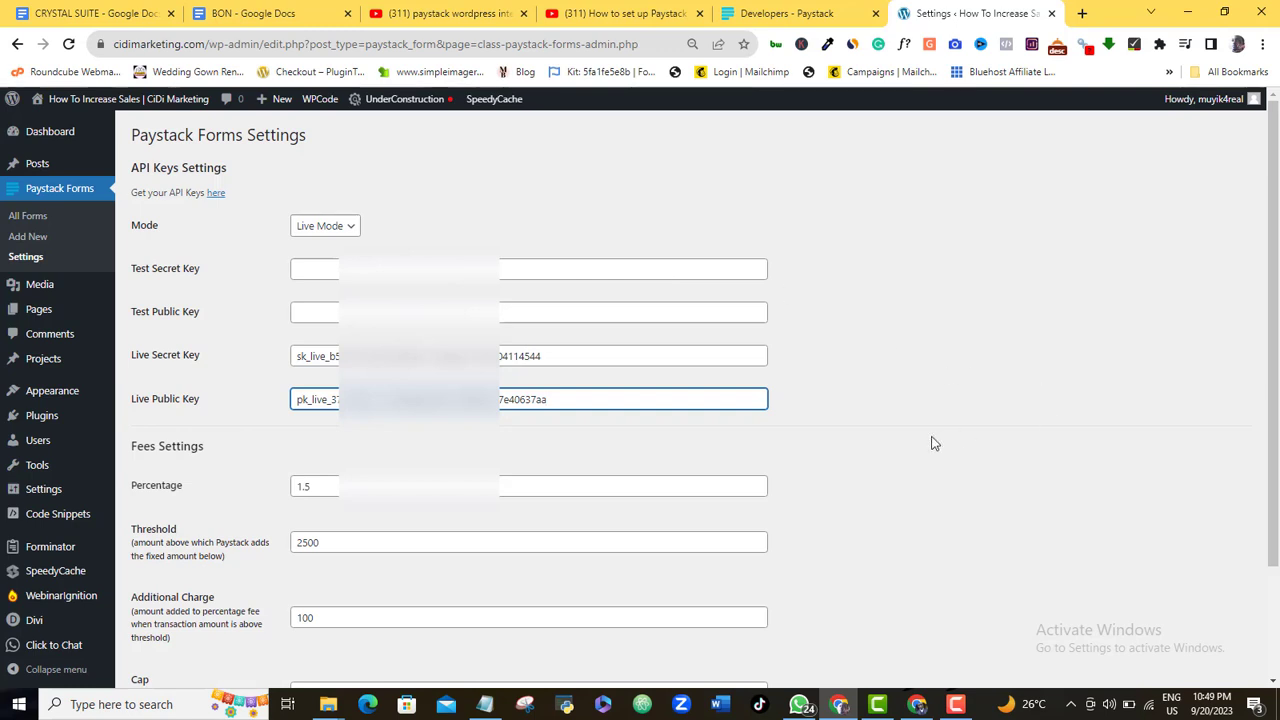
pyautogui.scroll(-3, 1268, 345)
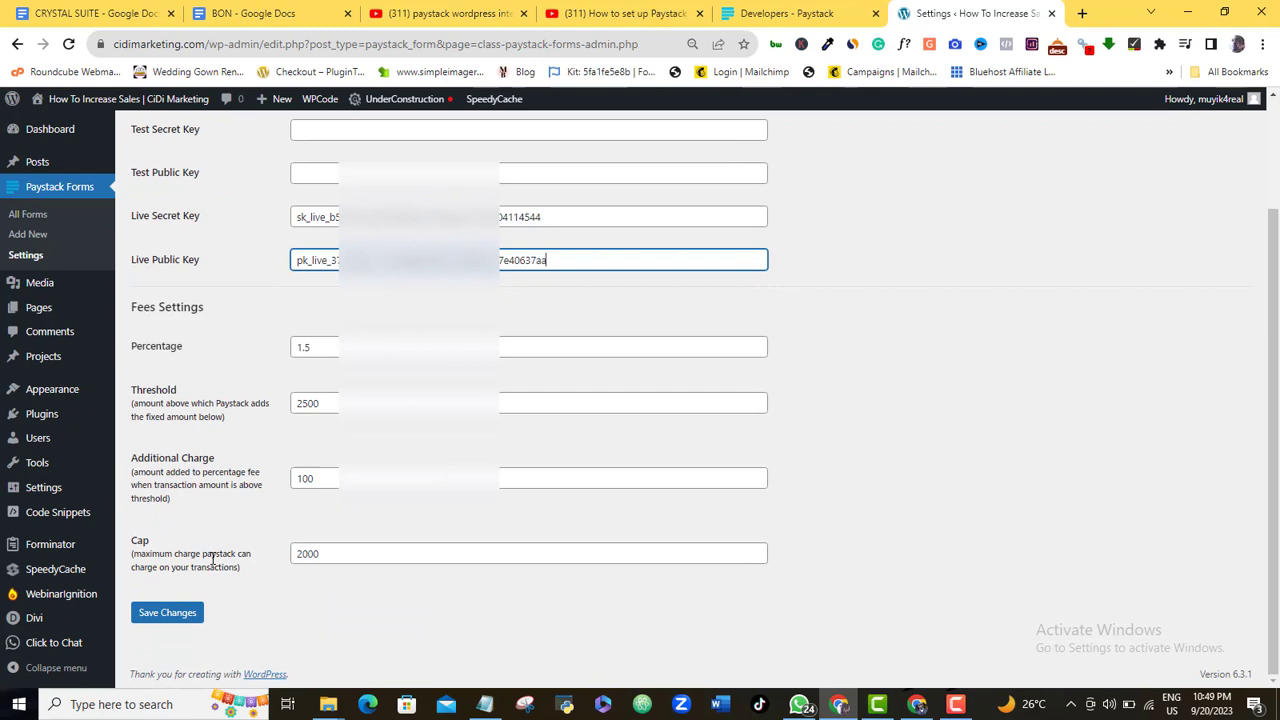
pyautogui.click(165, 614)
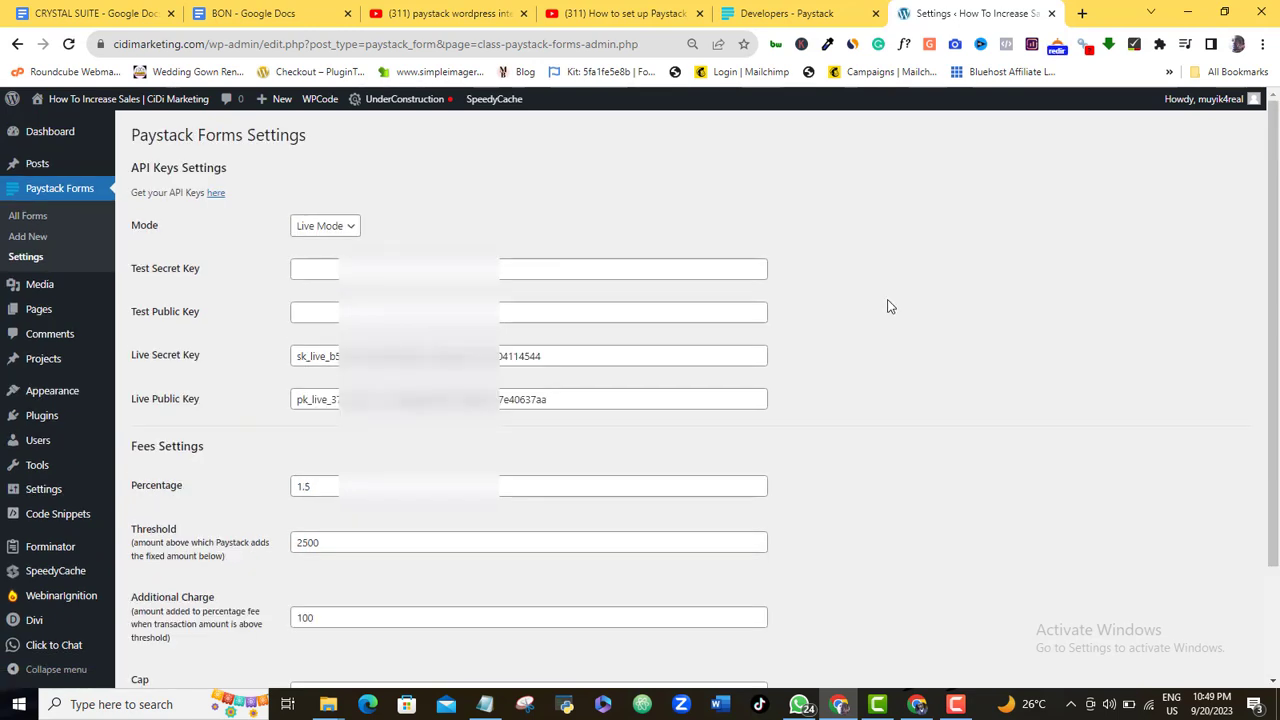
pyautogui.scroll(-2, 1277, 205)
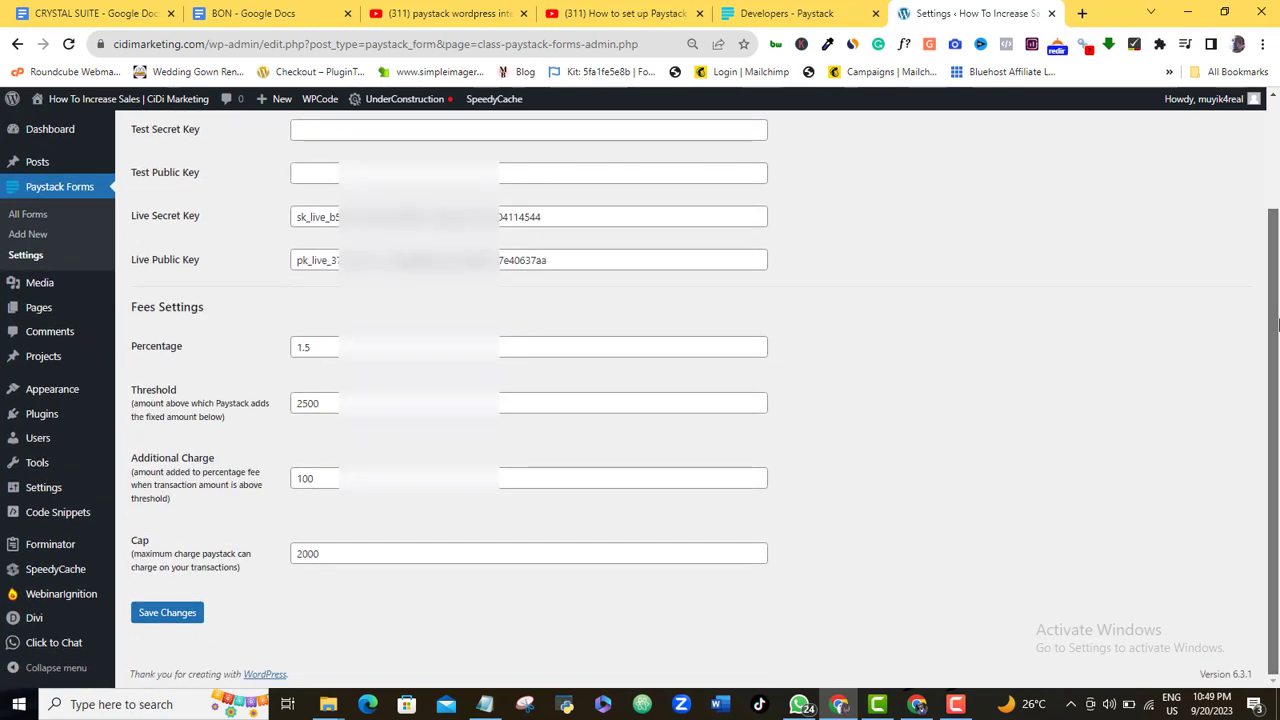
pyautogui.scroll(2, 1277, 205)
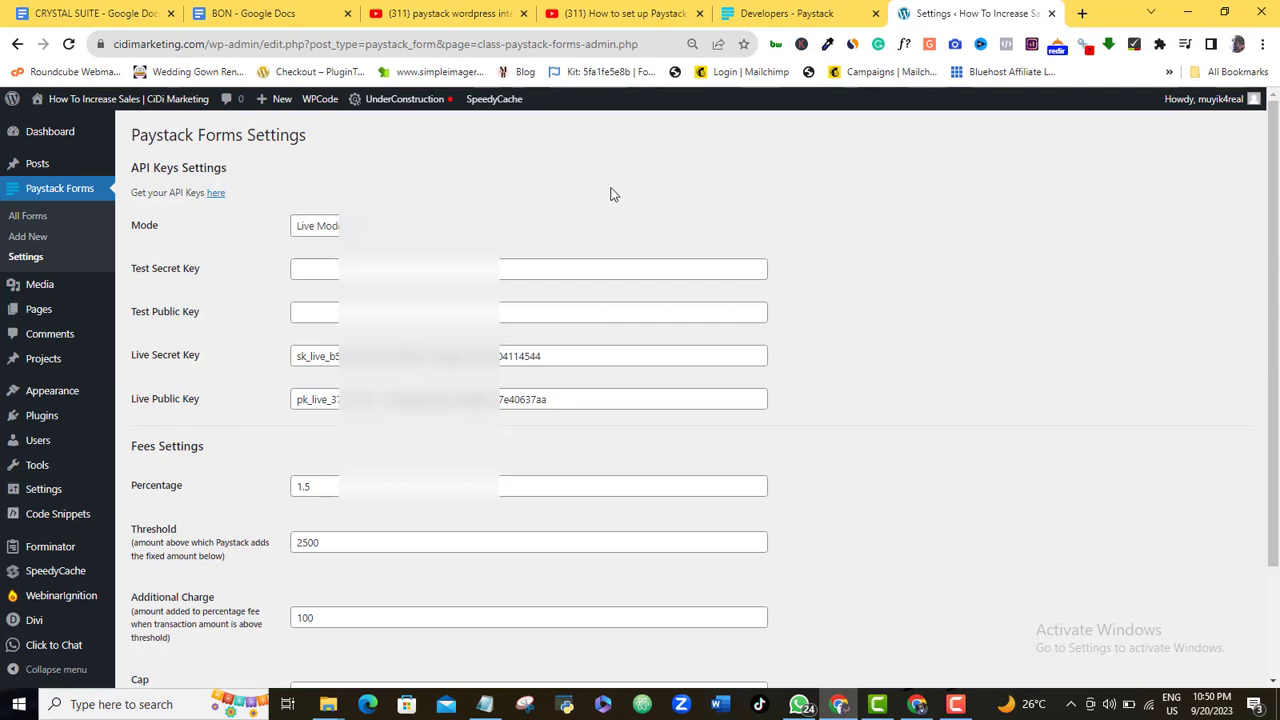
# Create a new Paystack form and type the title 'Payment for my seo cours'
pyautogui.click(27, 238)
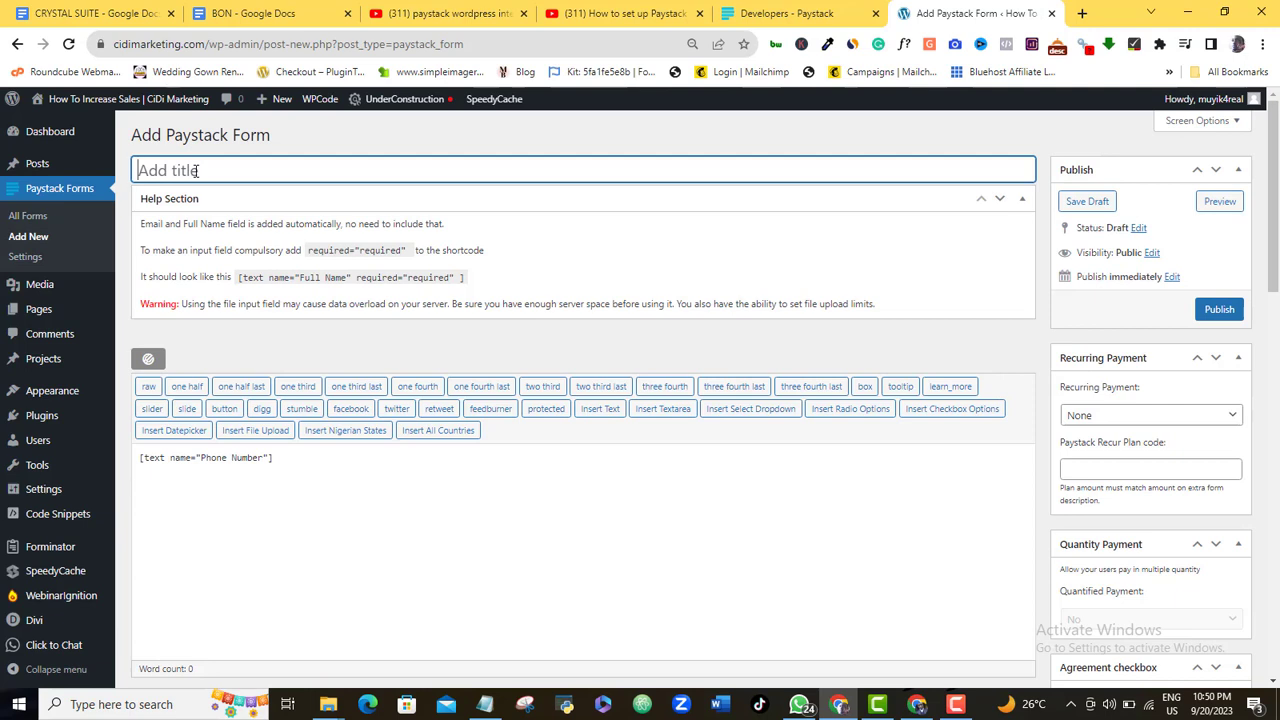
pyautogui.write('Payment for ')
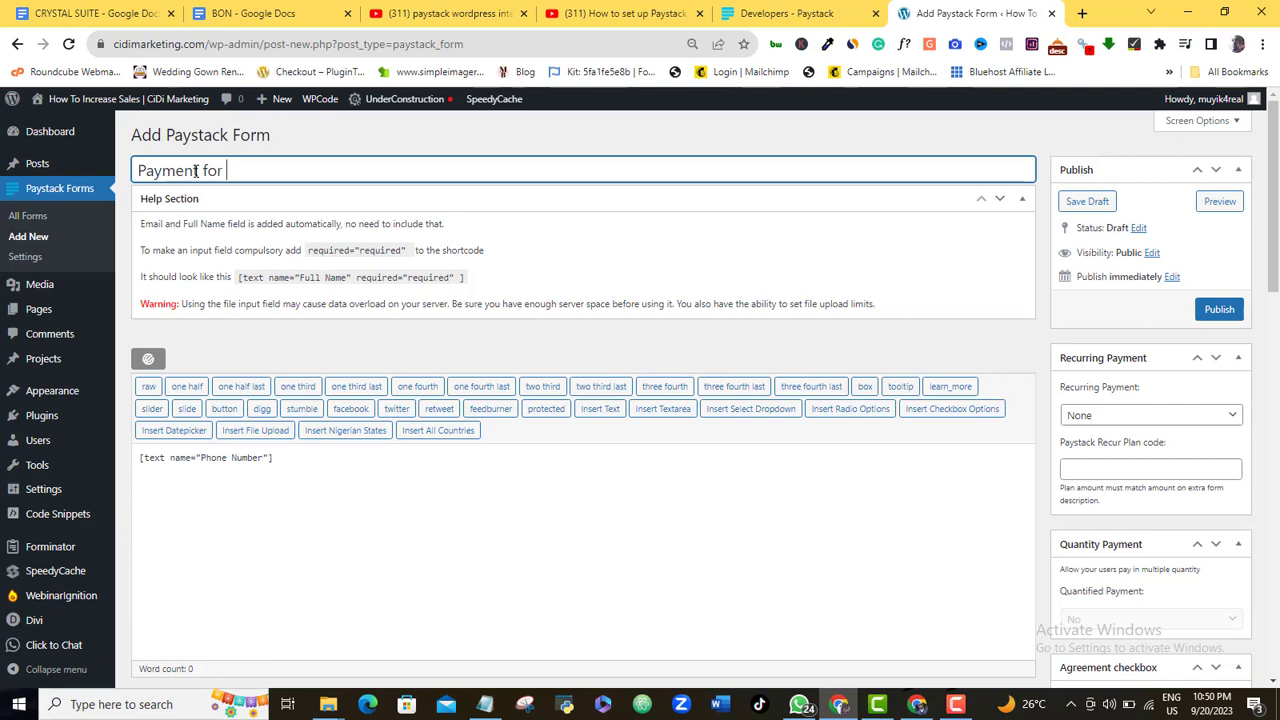
pyautogui.write('my seo course')
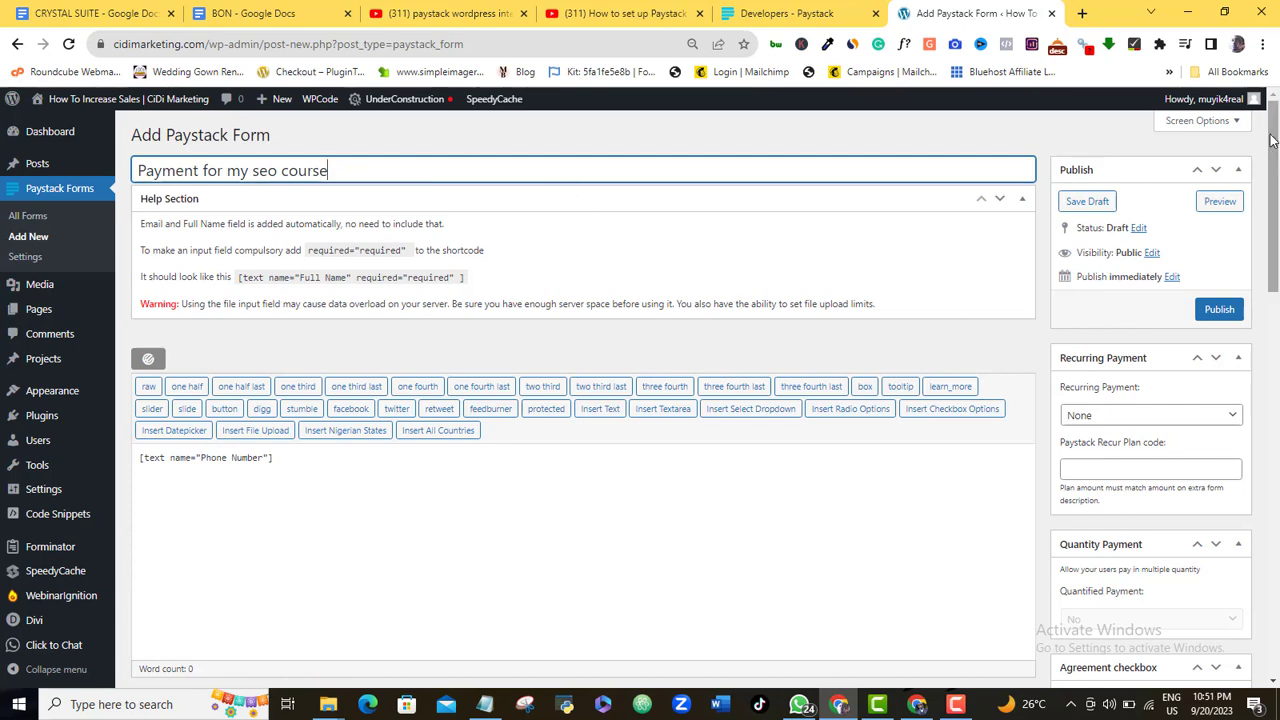
# Keep Nigerian Naira as the form currency and enter 9000 as the amount to be paid
pyautogui.scroll(-1, 1276, 162)
pyautogui.moveTo(1276, 162); pyautogui.dragTo(1276, 285)
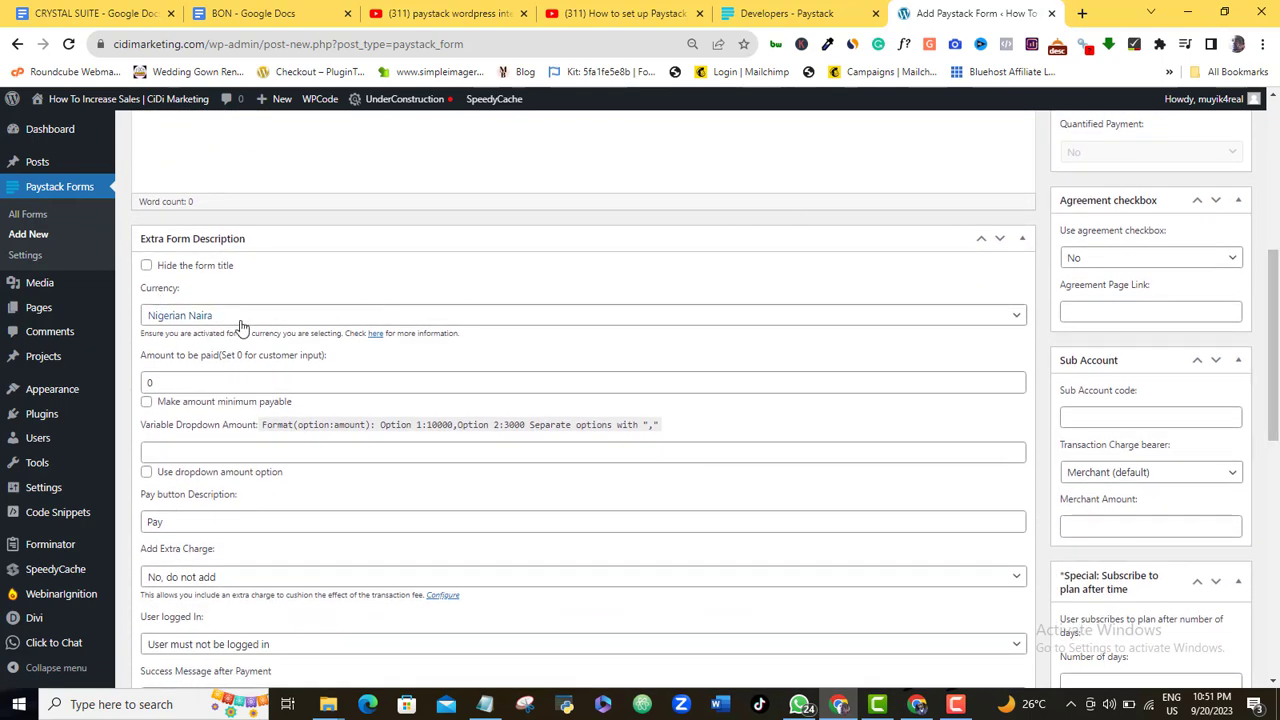
pyautogui.click(945, 323)
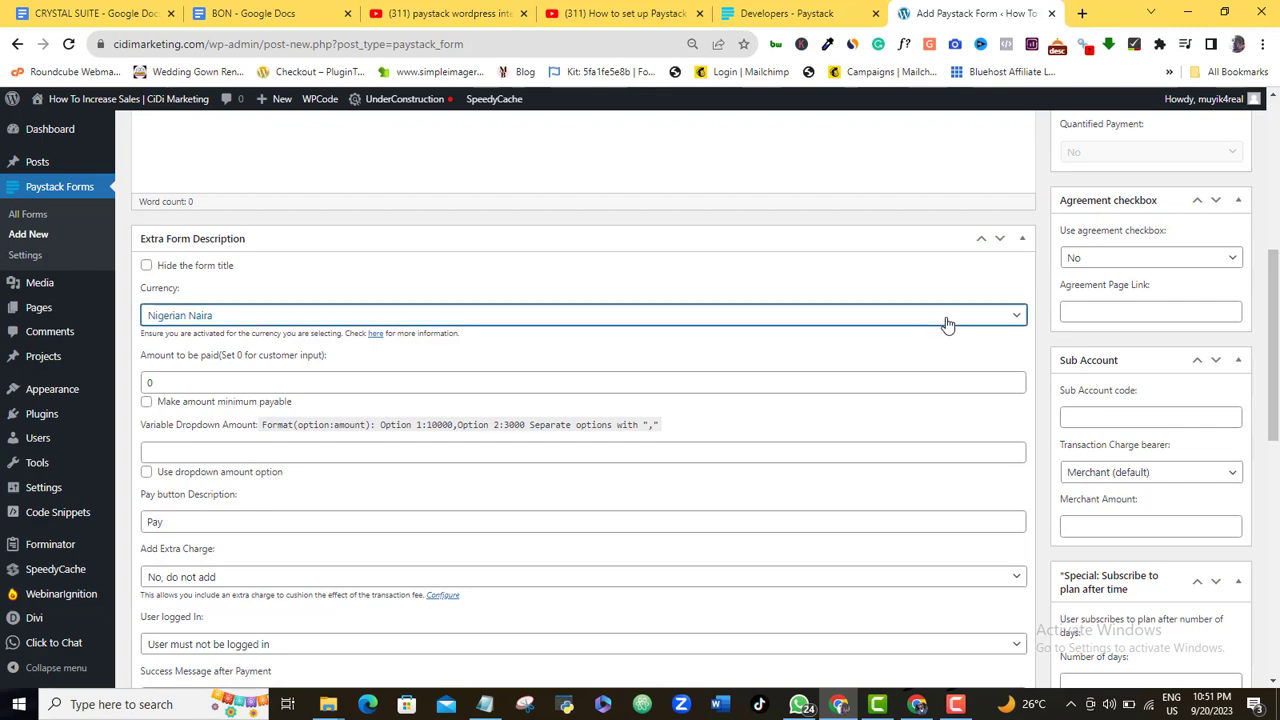
pyautogui.click(948, 323)
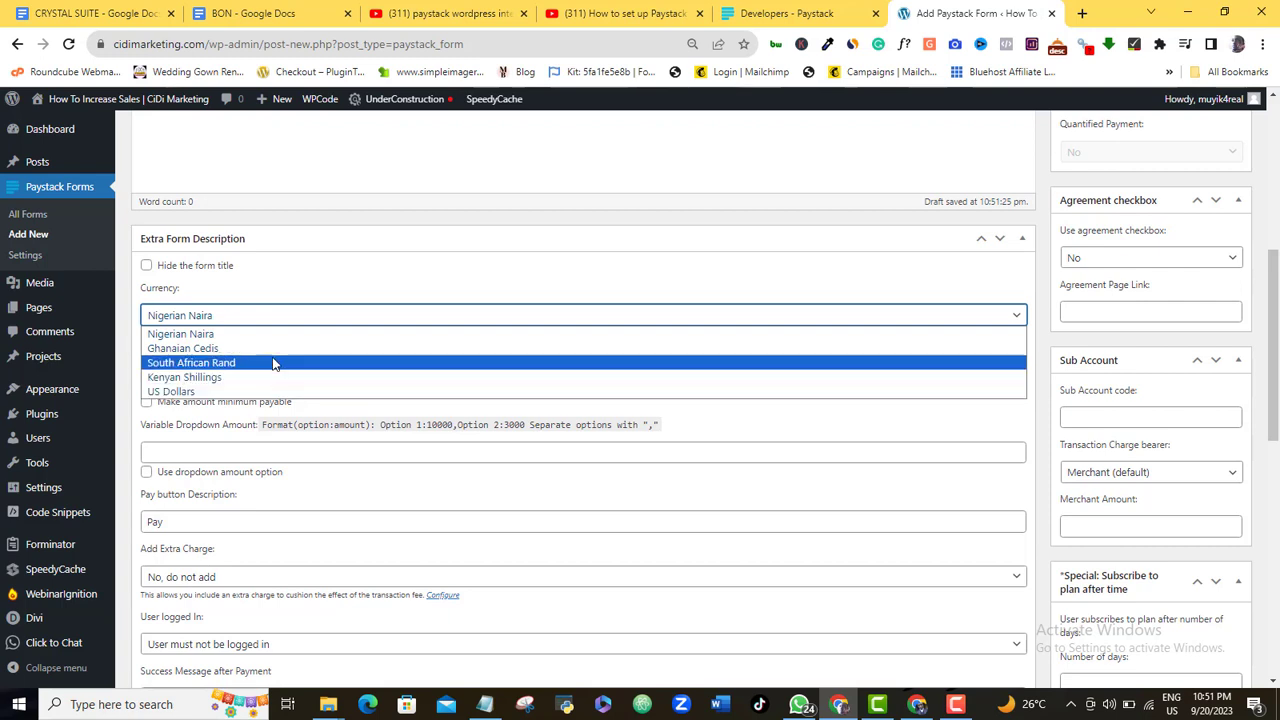
pyautogui.click(329, 278)
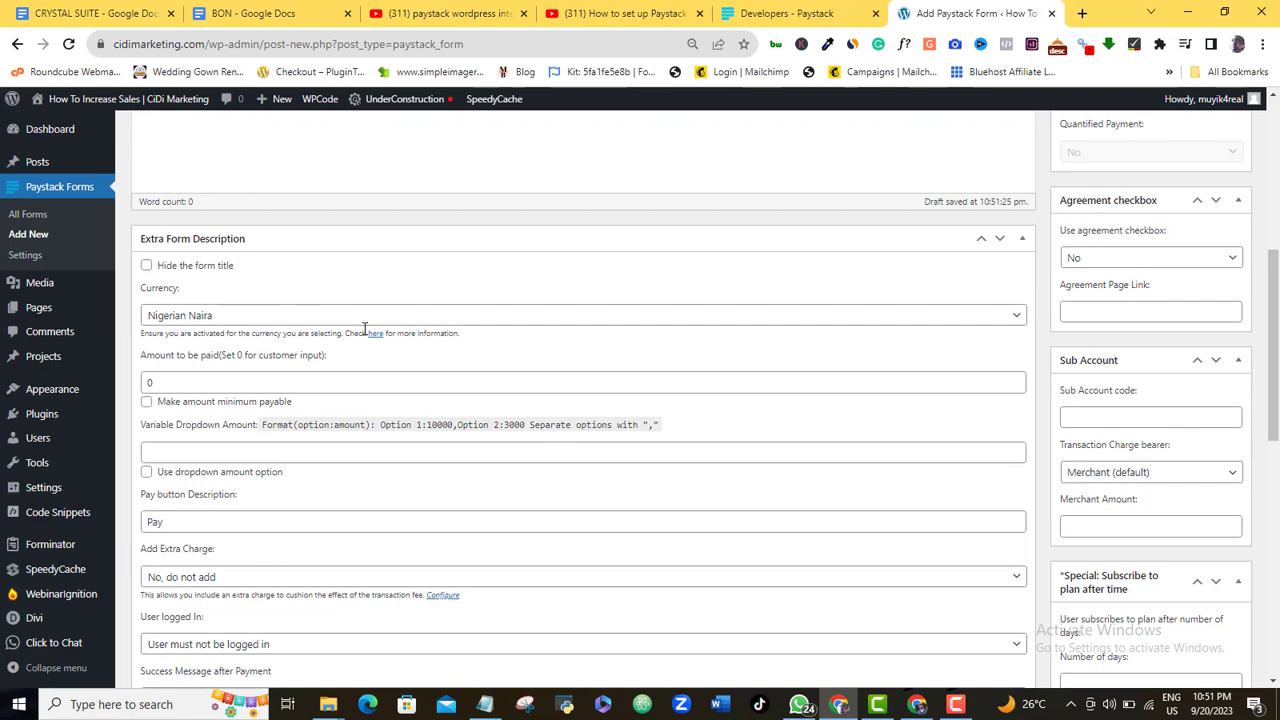
pyautogui.click(245, 382)
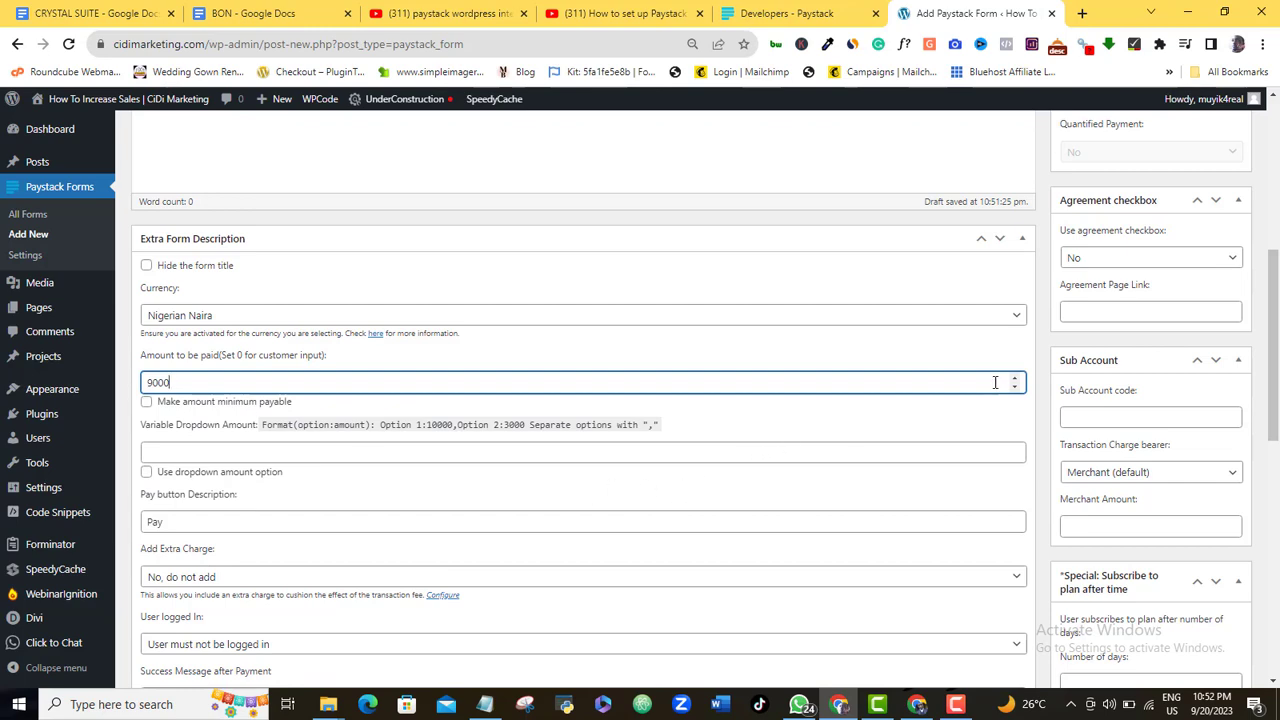
pyautogui.moveTo(1277, 322); pyautogui.dragTo(1277, 160)
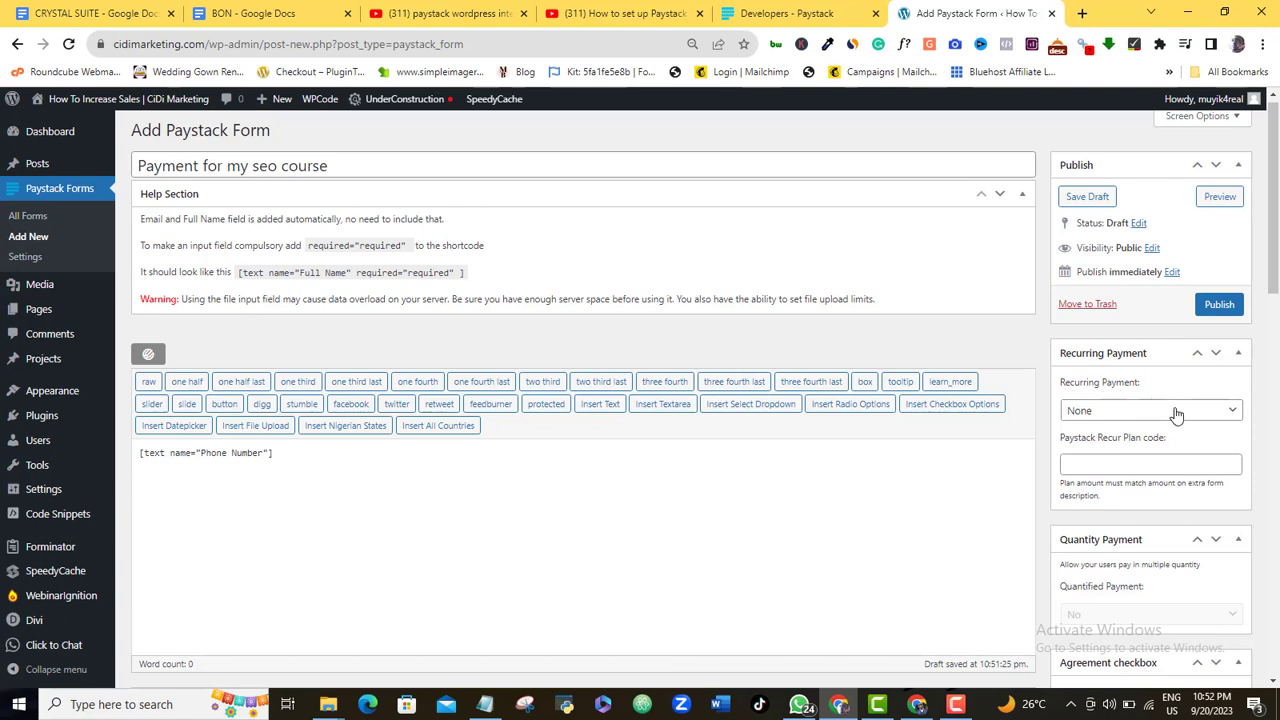
# Leave Recurring Payment at None, move Quantity Payment below Agreement checkbox, and keep agreement at No
pyautogui.click(1227, 416)
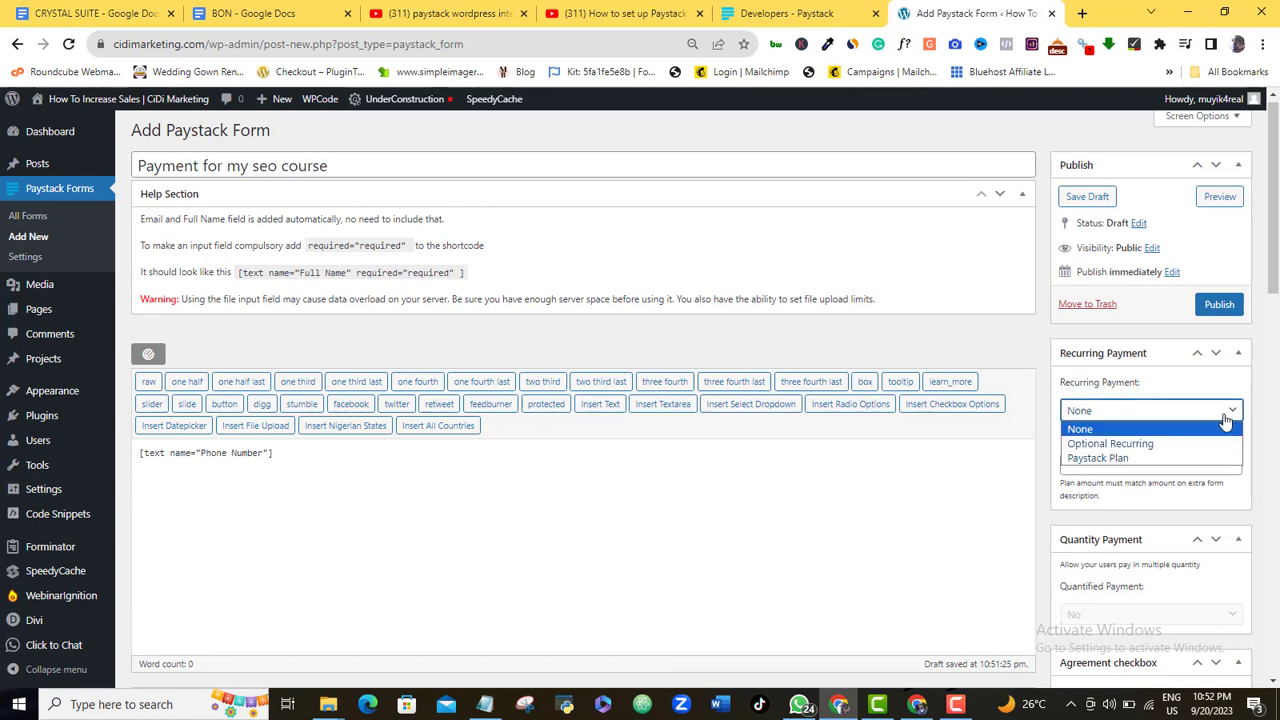
pyautogui.click(1233, 428)
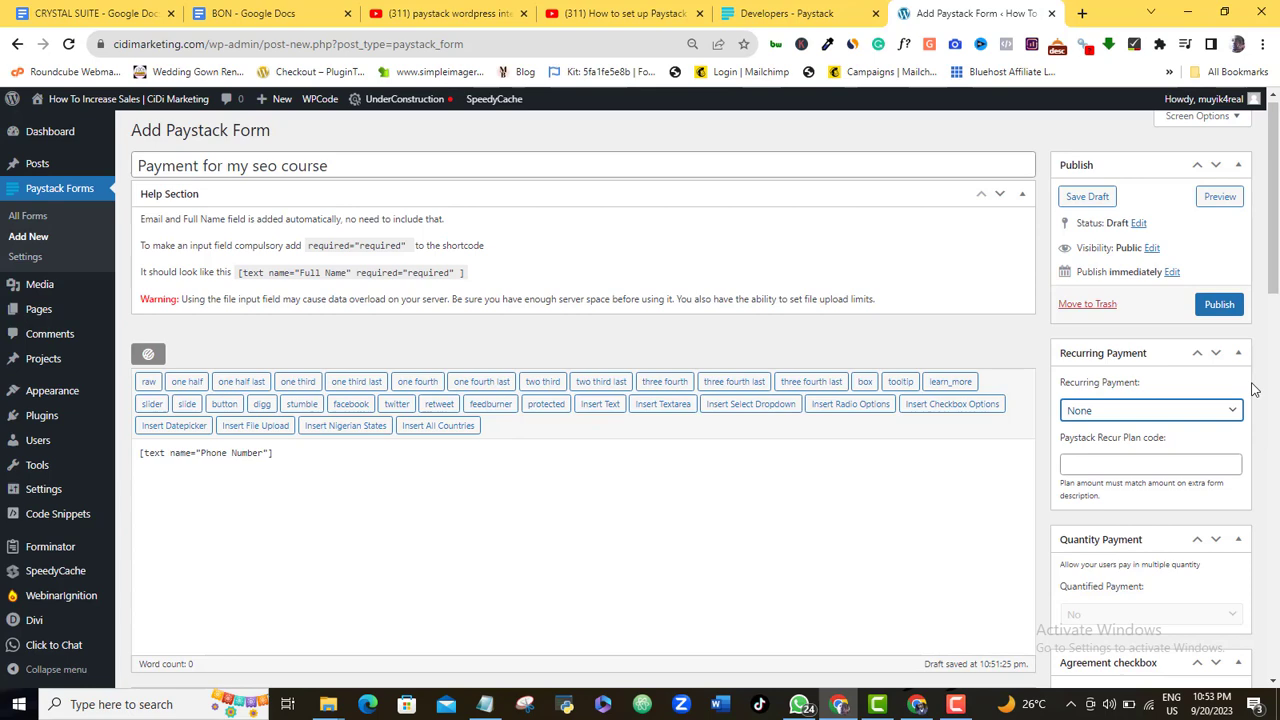
pyautogui.moveTo(1277, 271); pyautogui.dragTo(1276, 338)
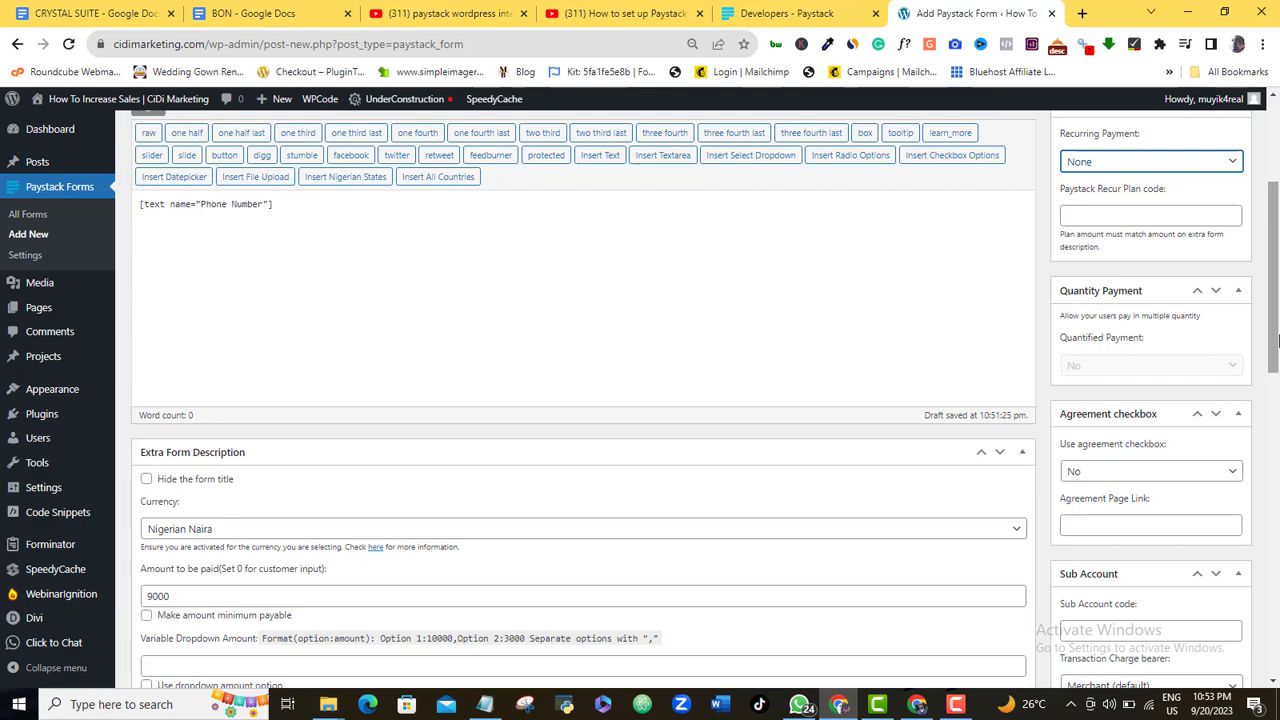
pyautogui.moveTo(1276, 338); pyautogui.dragTo(1276, 350)
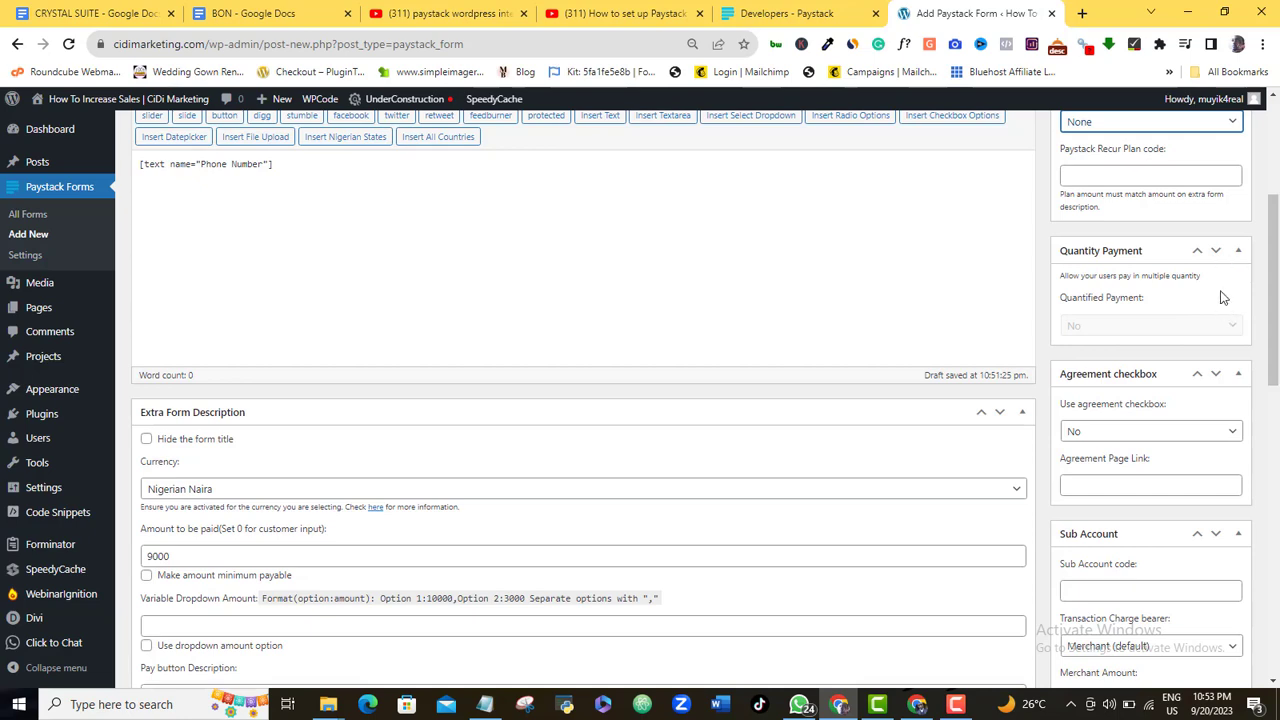
pyautogui.click(1216, 251)
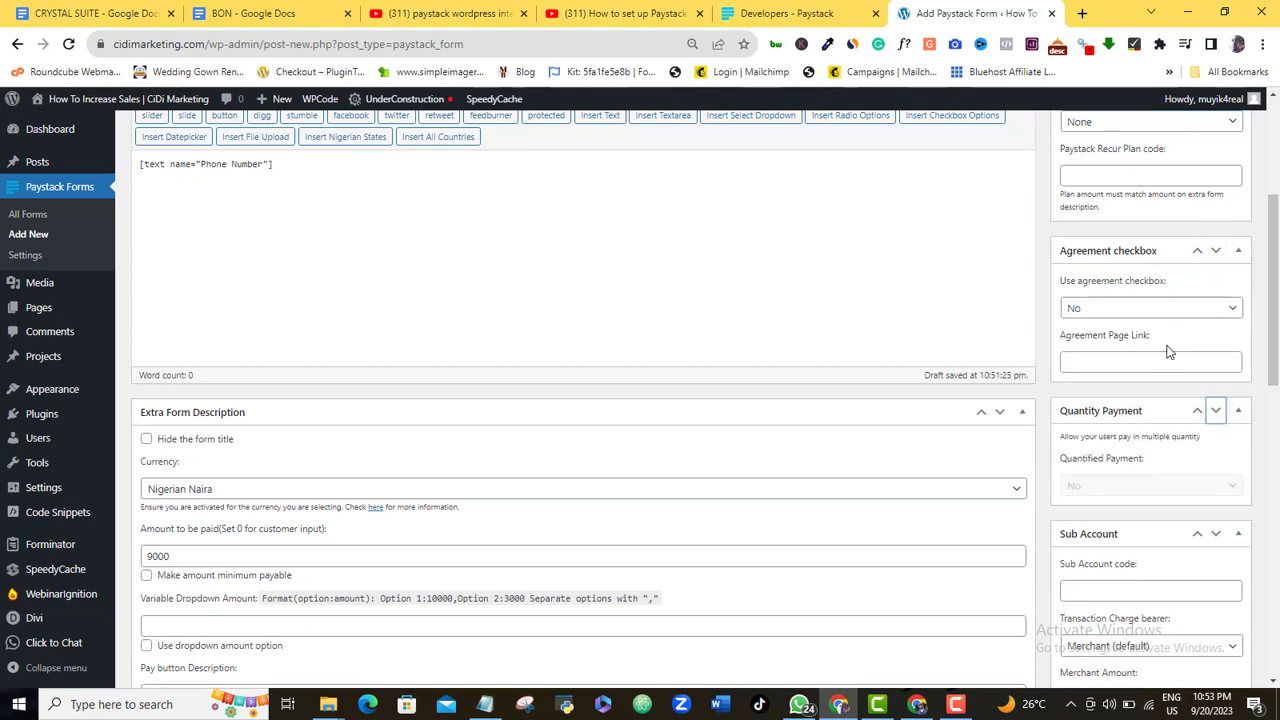
pyautogui.click(1163, 310)
pyautogui.scroll(-1, 1140, 350)
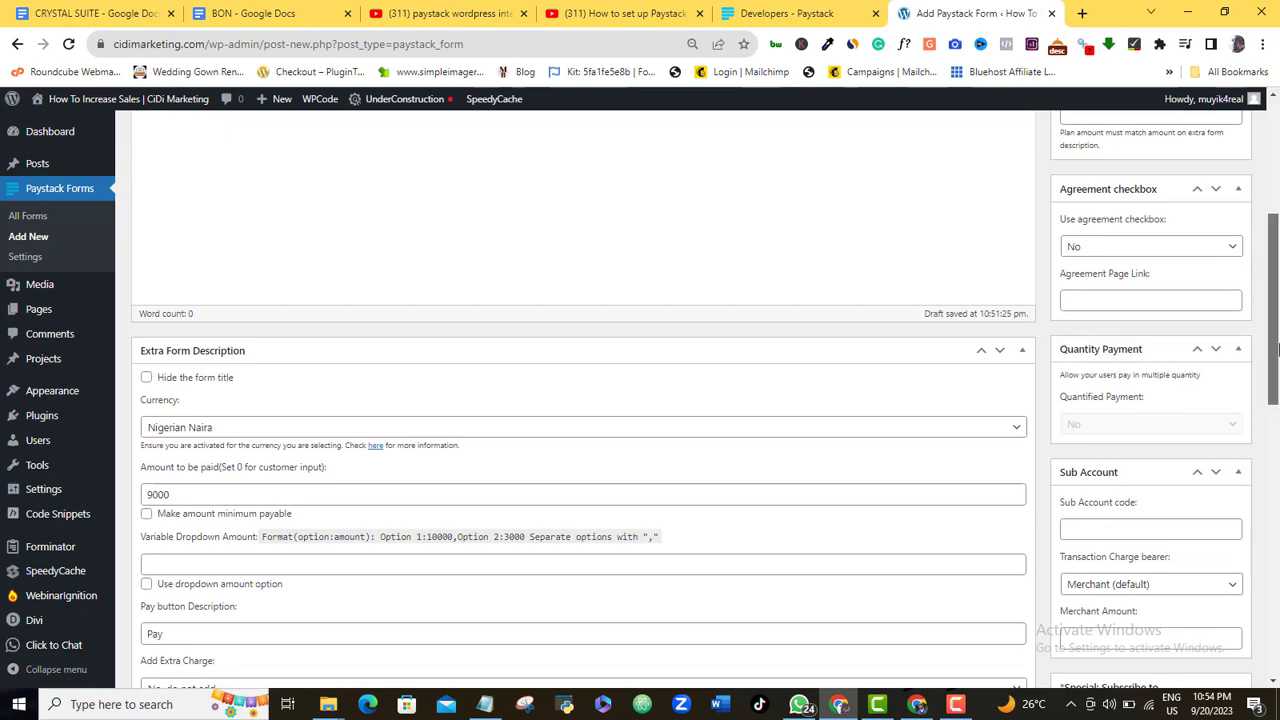
pyautogui.moveTo(1276, 362); pyautogui.dragTo(1268, 258)
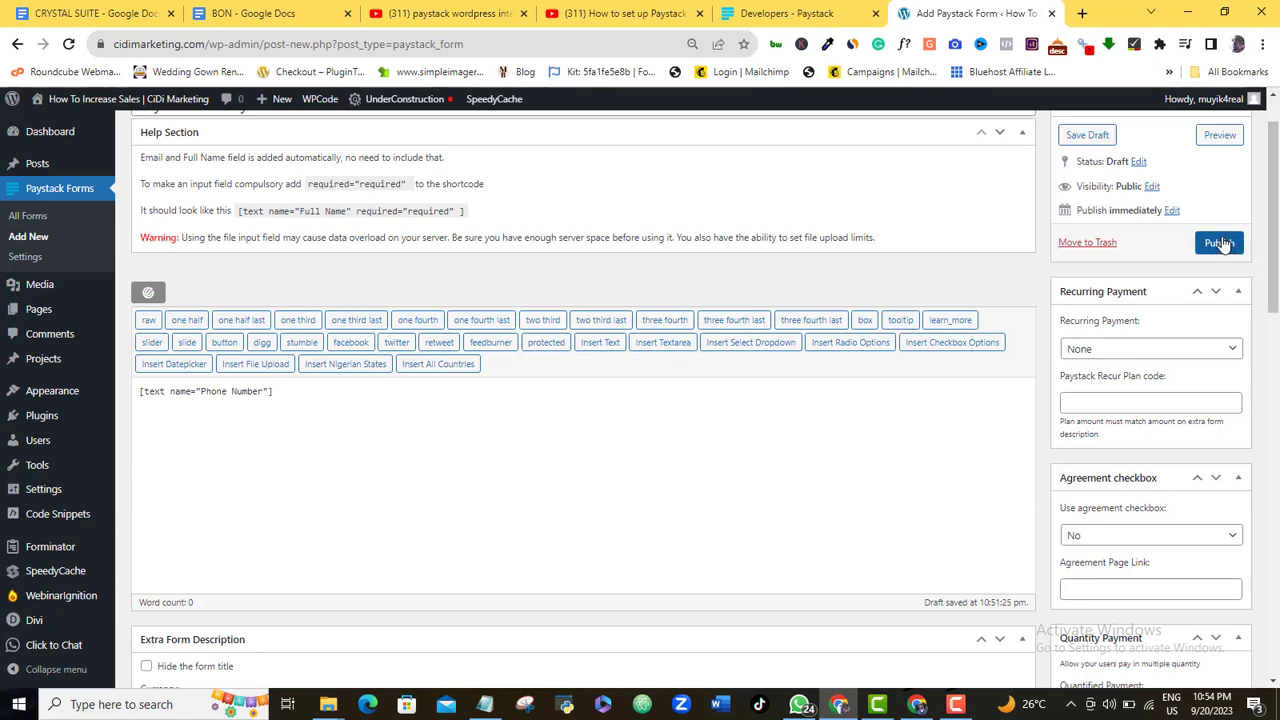
# Publish the form and copy its shortcode [pff-paystack id="229693"]
pyautogui.click(1222, 244)
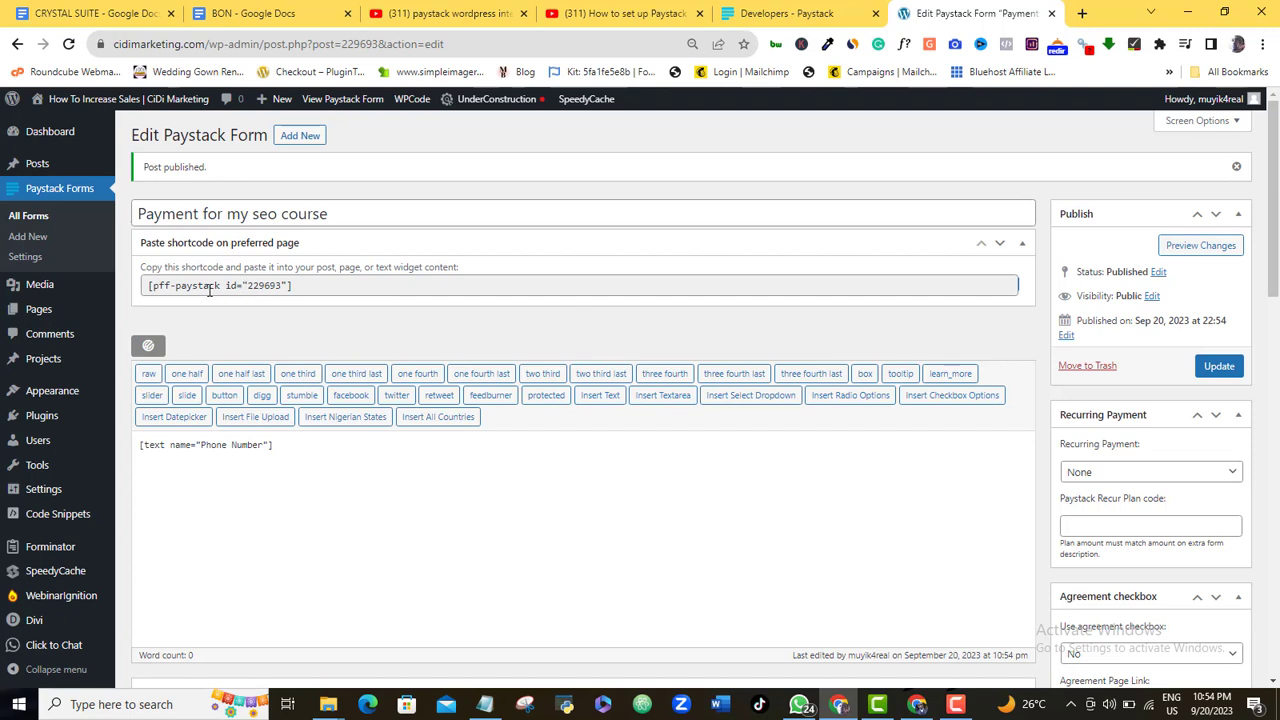
pyautogui.click(303, 285)
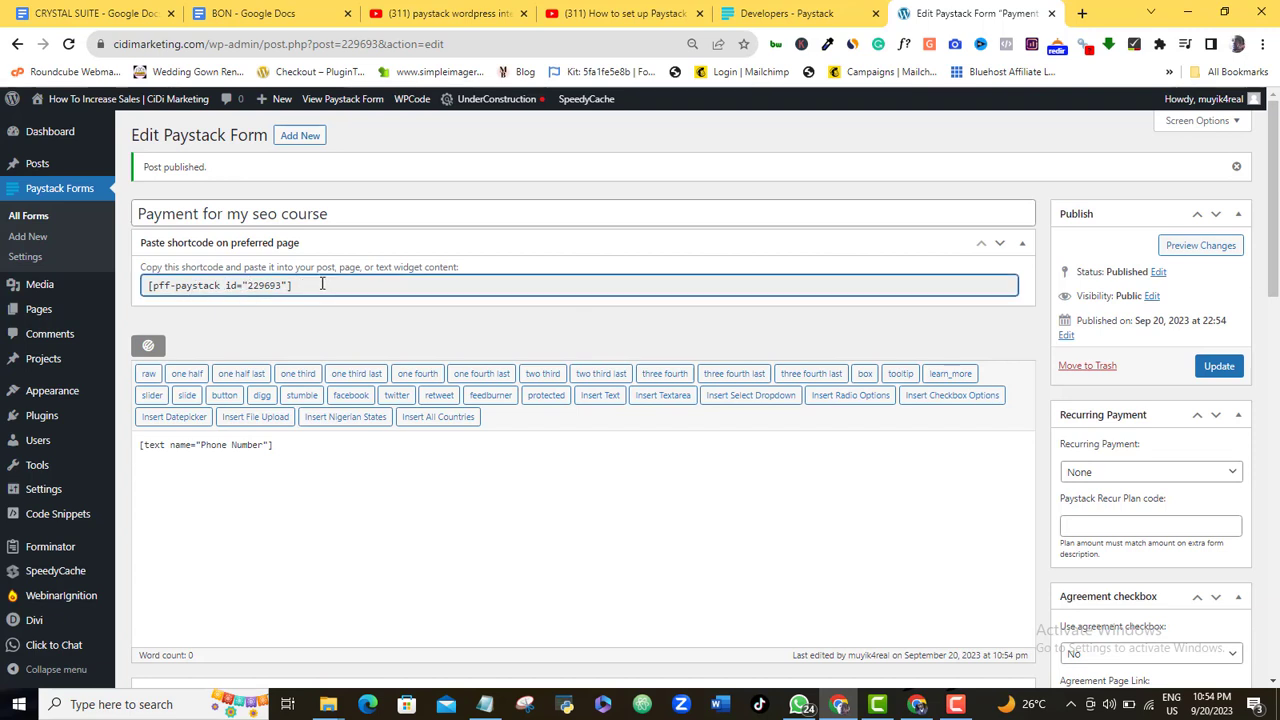
pyautogui.moveTo(323, 285); pyautogui.dragTo(149, 286)
pyautogui.hotkey('ctrl', 'c')
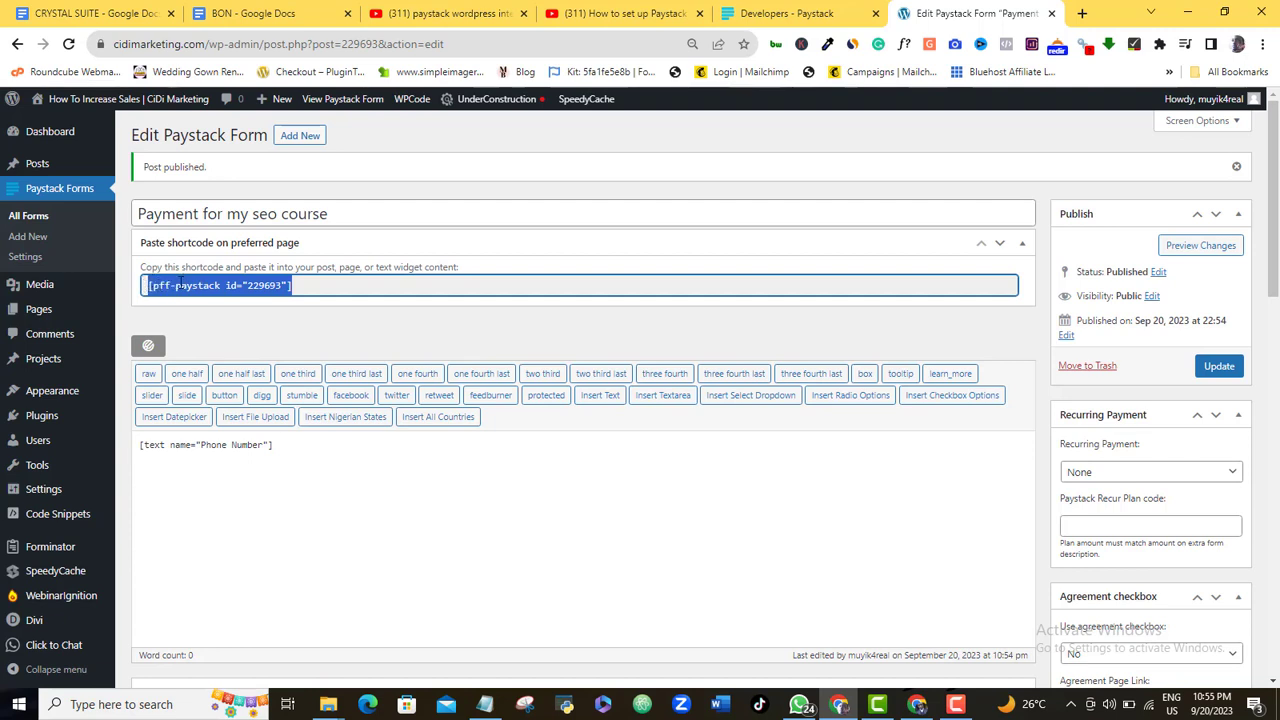
pyautogui.moveTo(50, 312)
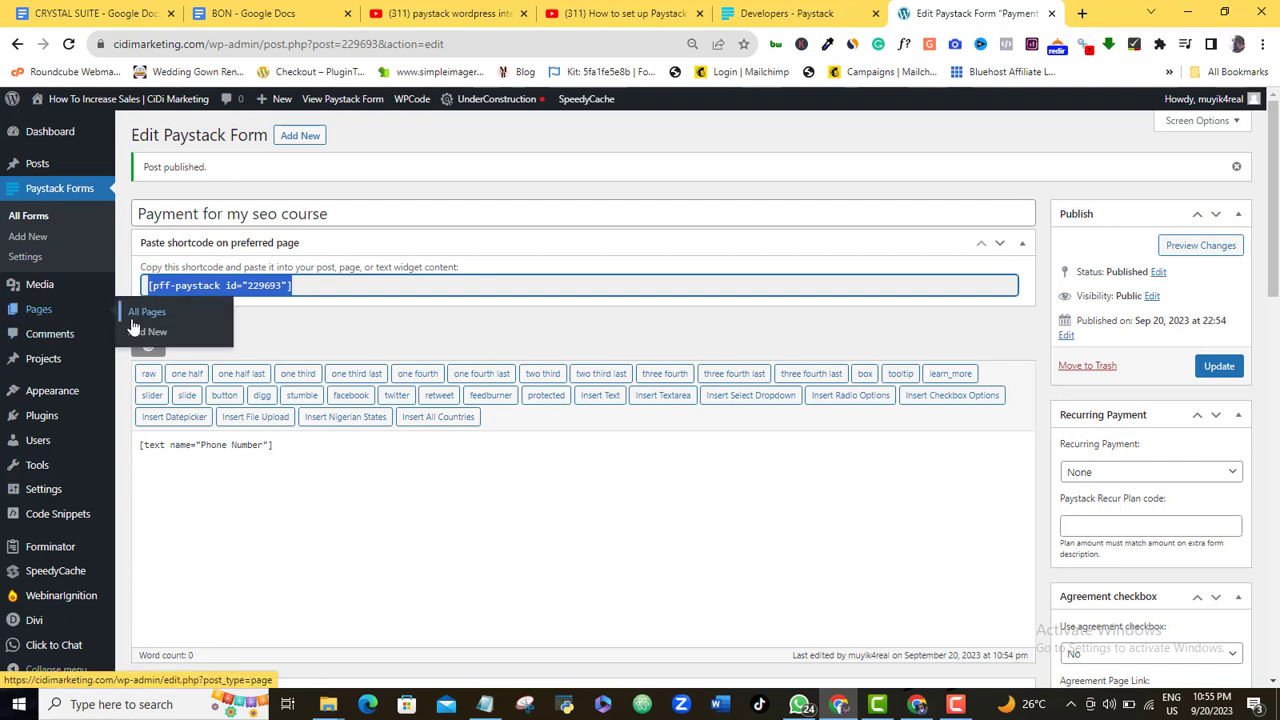
# Create a new page titled 'SEO Couse Payment' and use the default block editor instead of Divi
pyautogui.click(157, 336)
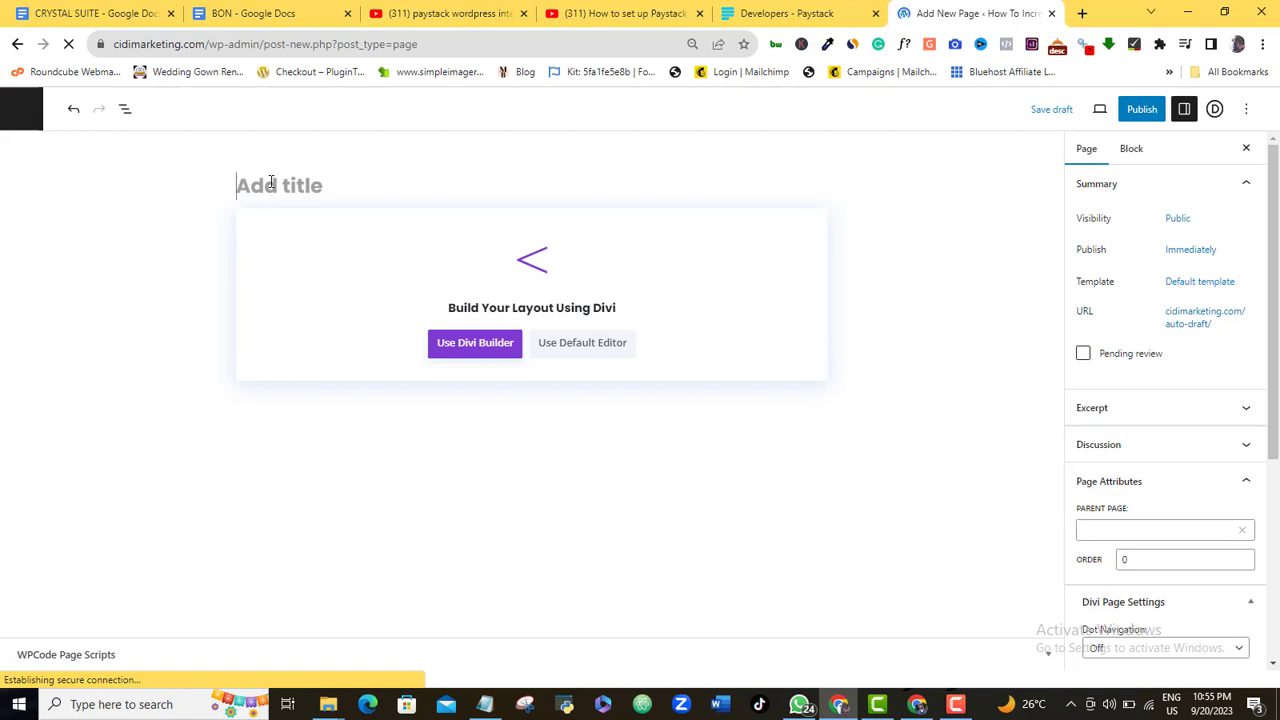
pyautogui.write('SEO Couse')
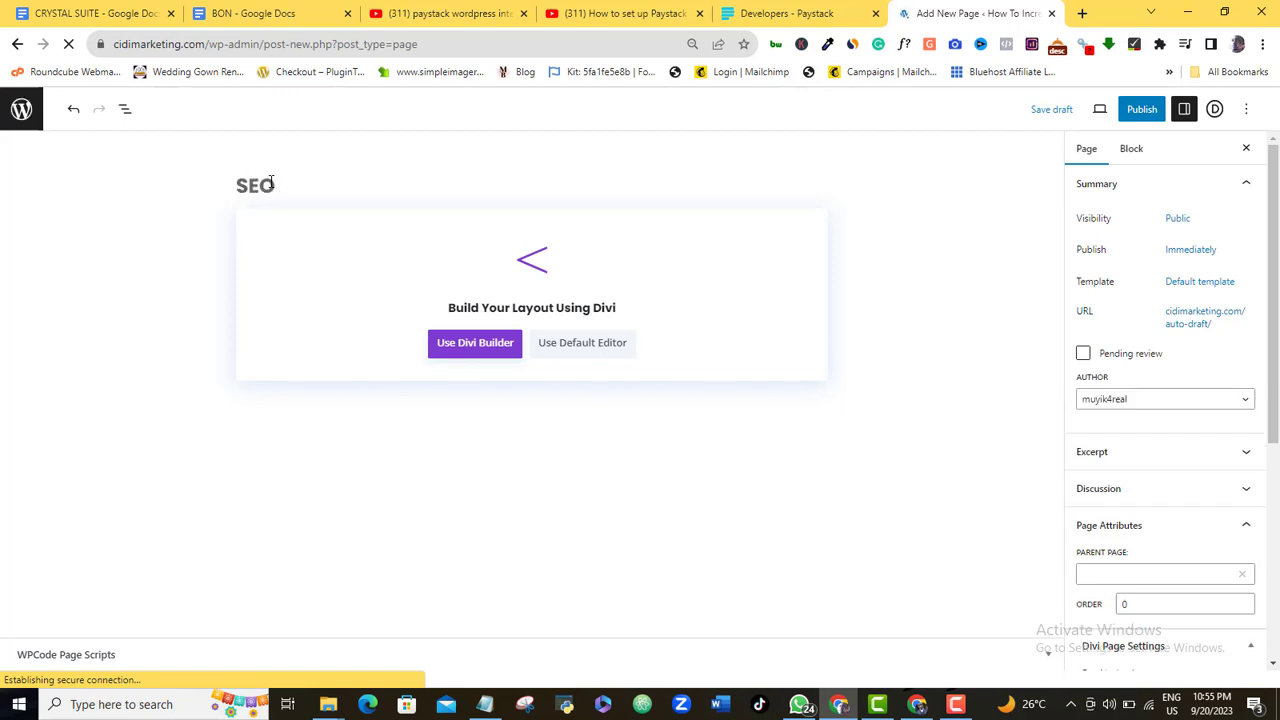
pyautogui.write(' Payn')
pyautogui.press('BackSpace')
pyautogui.write('ment')
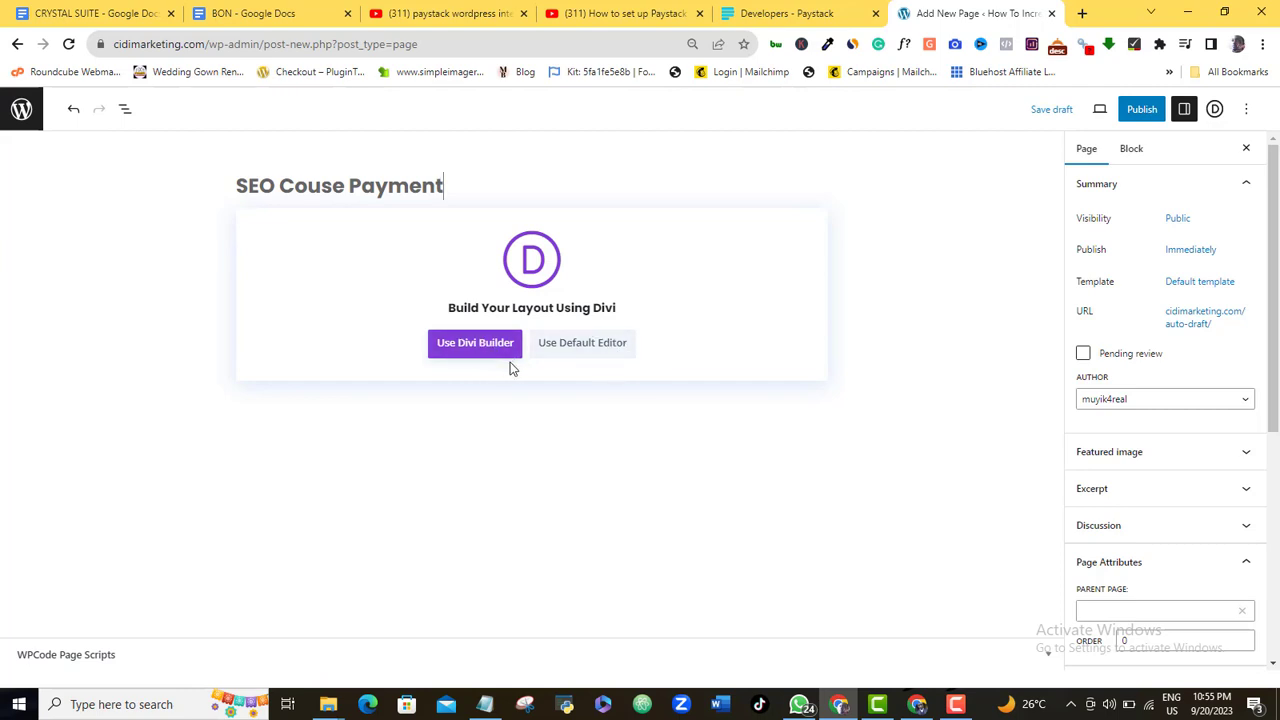
pyautogui.click(597, 356)
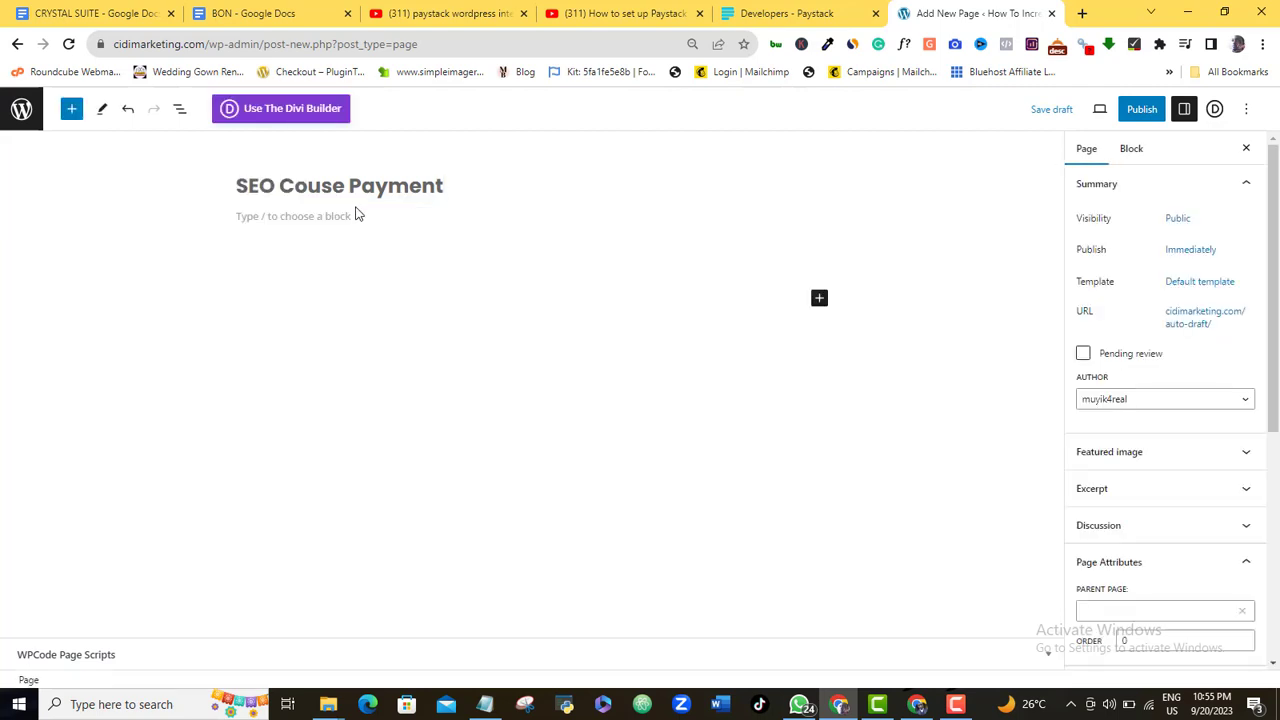
# Add a thank-you paragraph, then a Shortcode block containing [pff-paystack id="229693"]
pyautogui.click(352, 217)
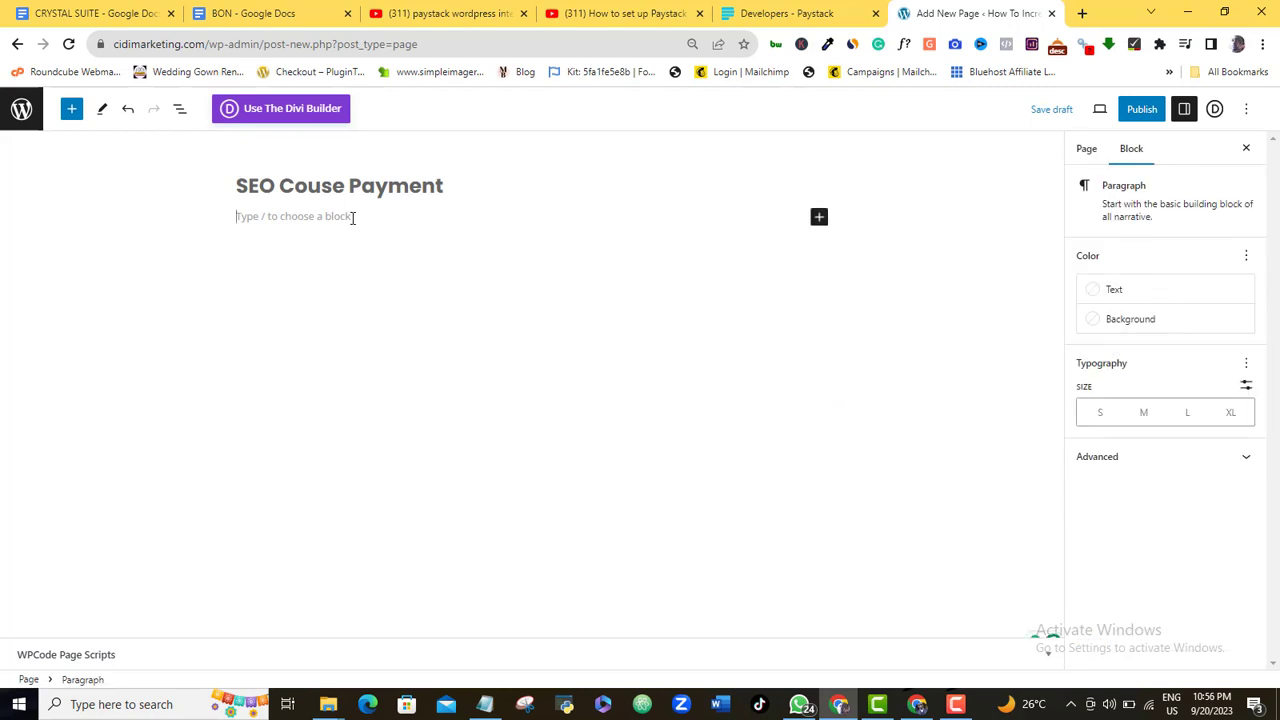
pyautogui.write('Thank y')
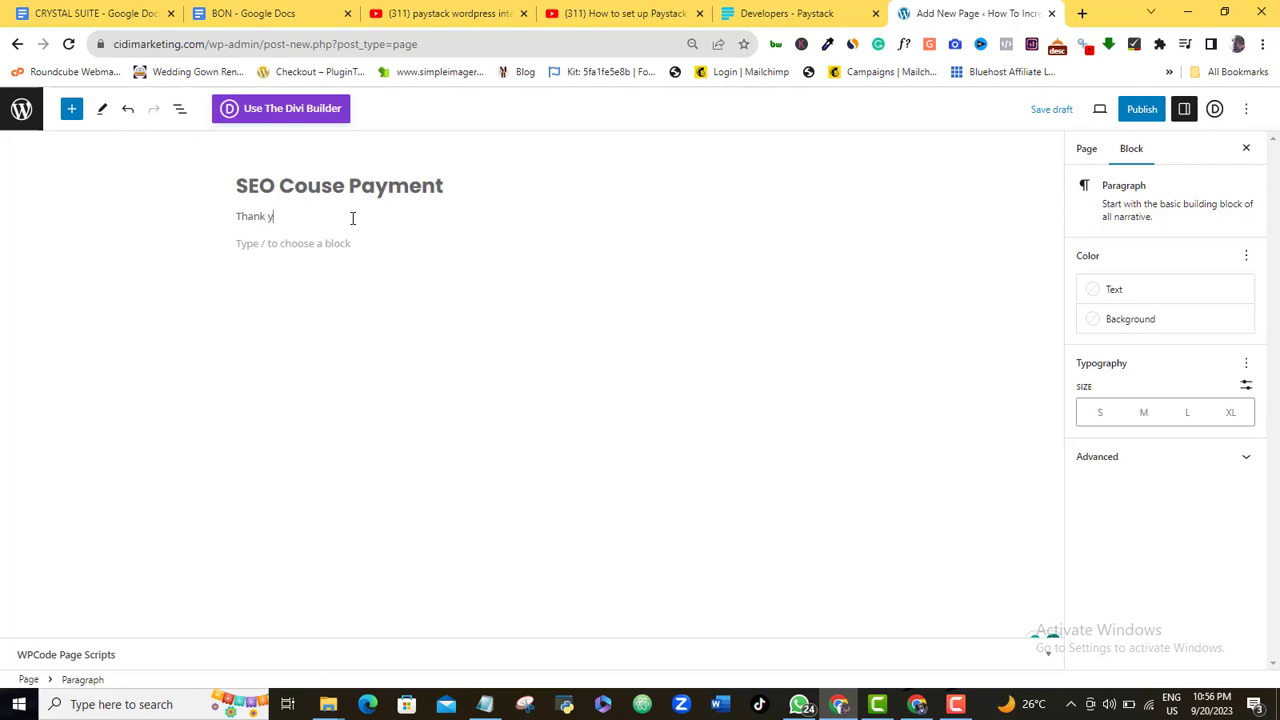
pyautogui.write('ou for ma')
pyautogui.write('king an order.')
pyautogui.write(' please go ahe')
pyautogui.write('ad and complete your p')
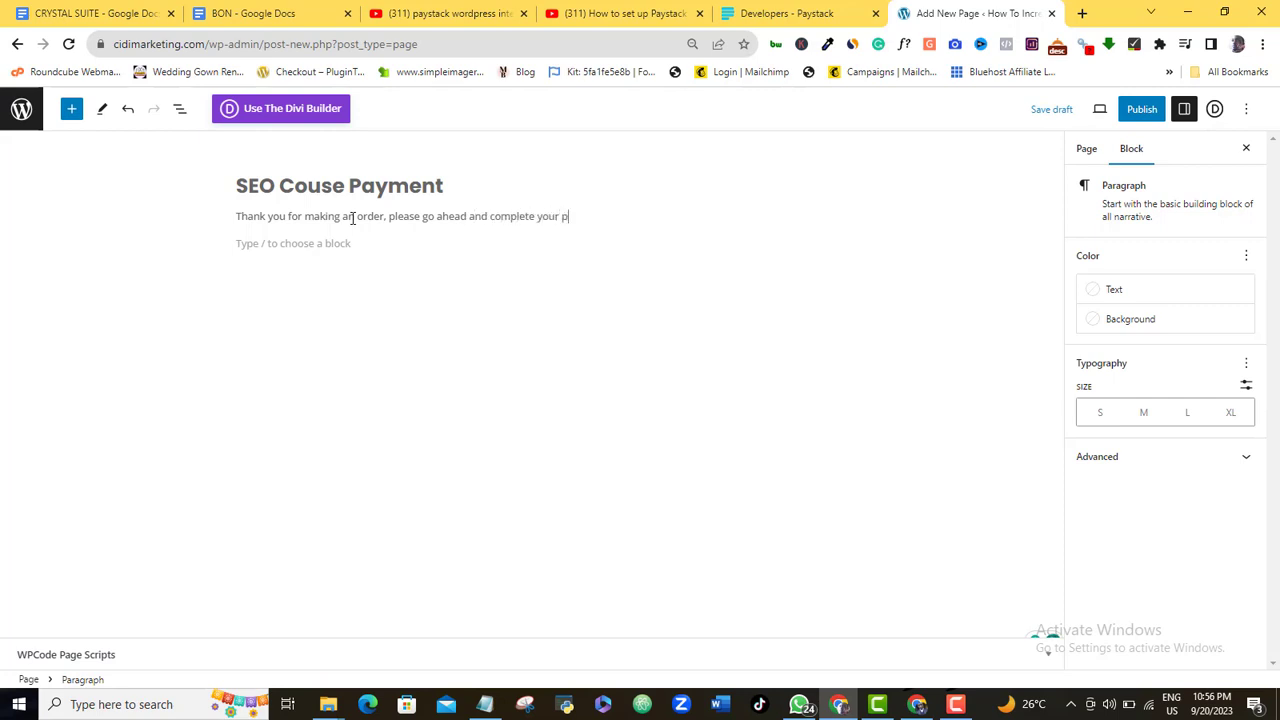
pyautogui.write('ment')
pyautogui.click(304, 243)
pyautogui.click(819, 247)
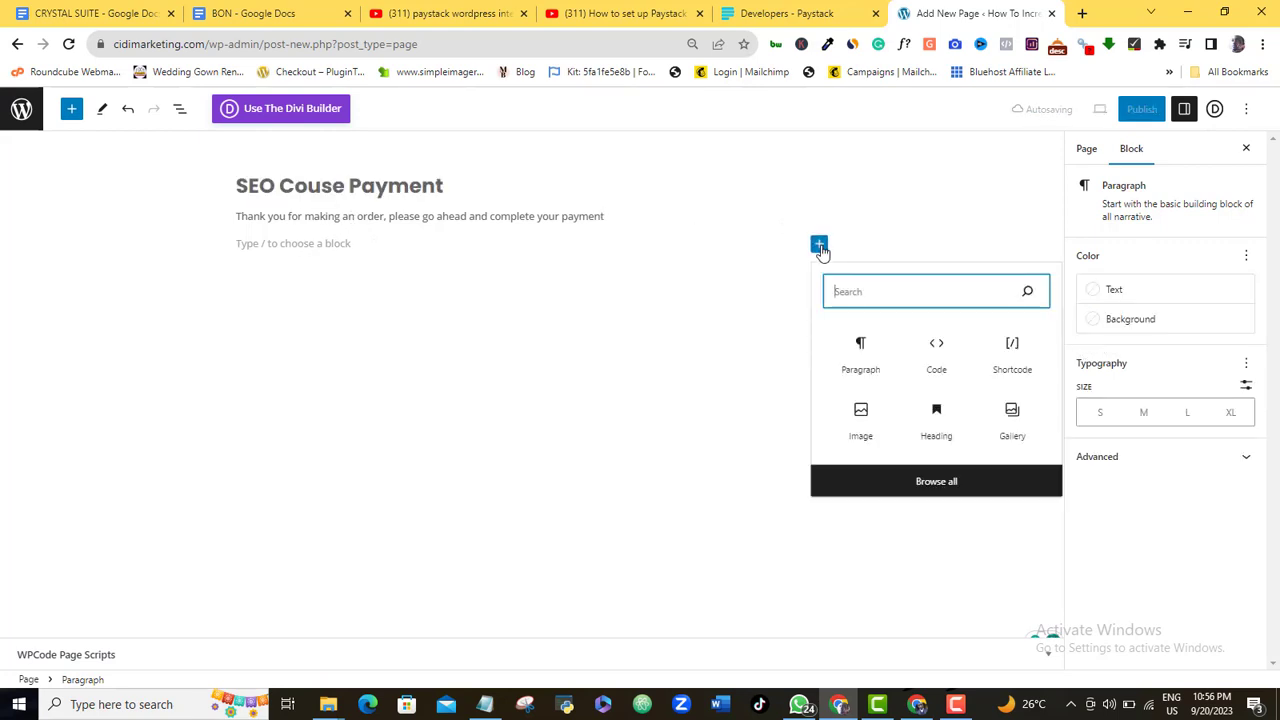
pyautogui.write('short')
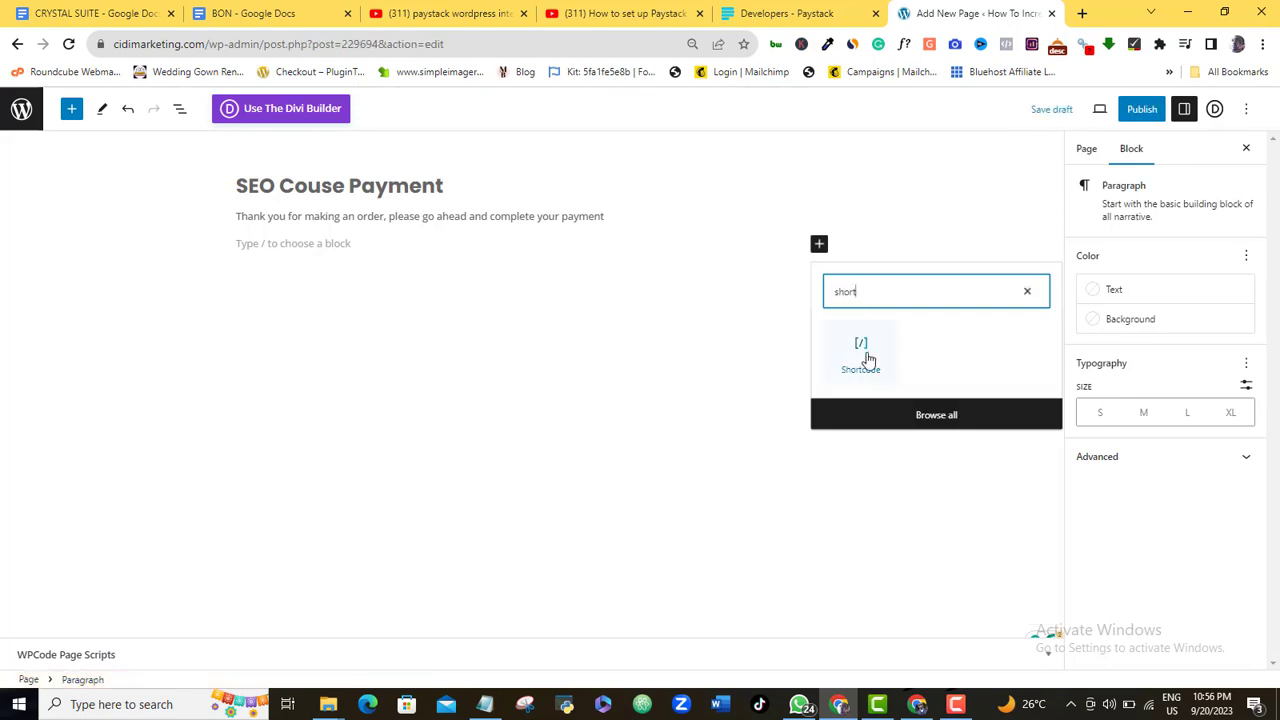
pyautogui.click(862, 355)
pyautogui.hotkey('ctrl', 'v')
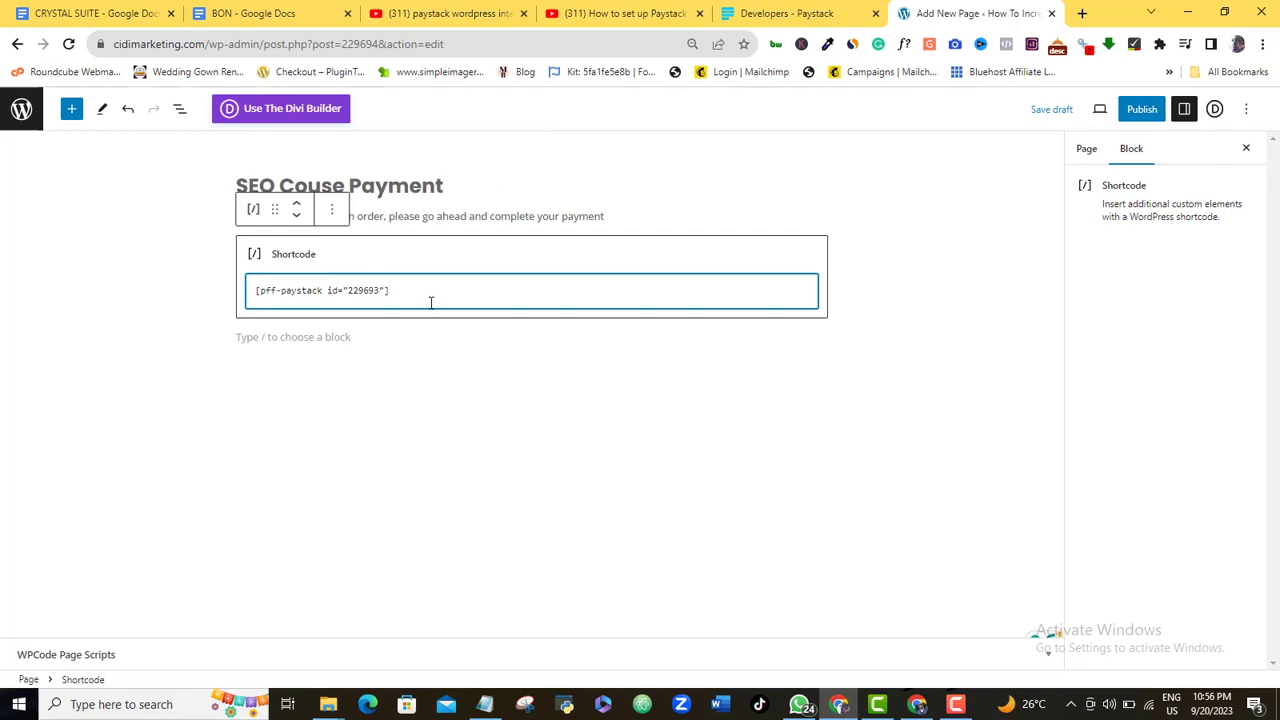
# Publish the 'SEO Couse Payment' page and view it live with its 9000 NGN Paystack form
pyautogui.click(1147, 112)
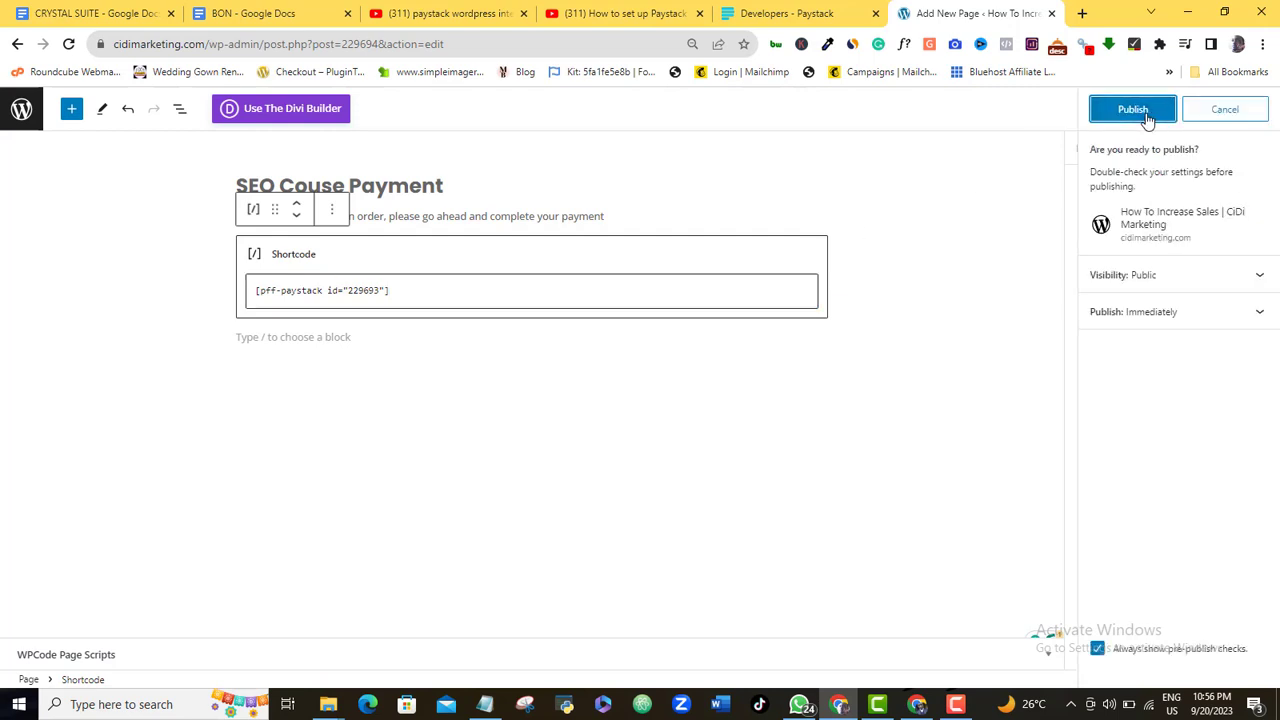
pyautogui.click(1146, 116)
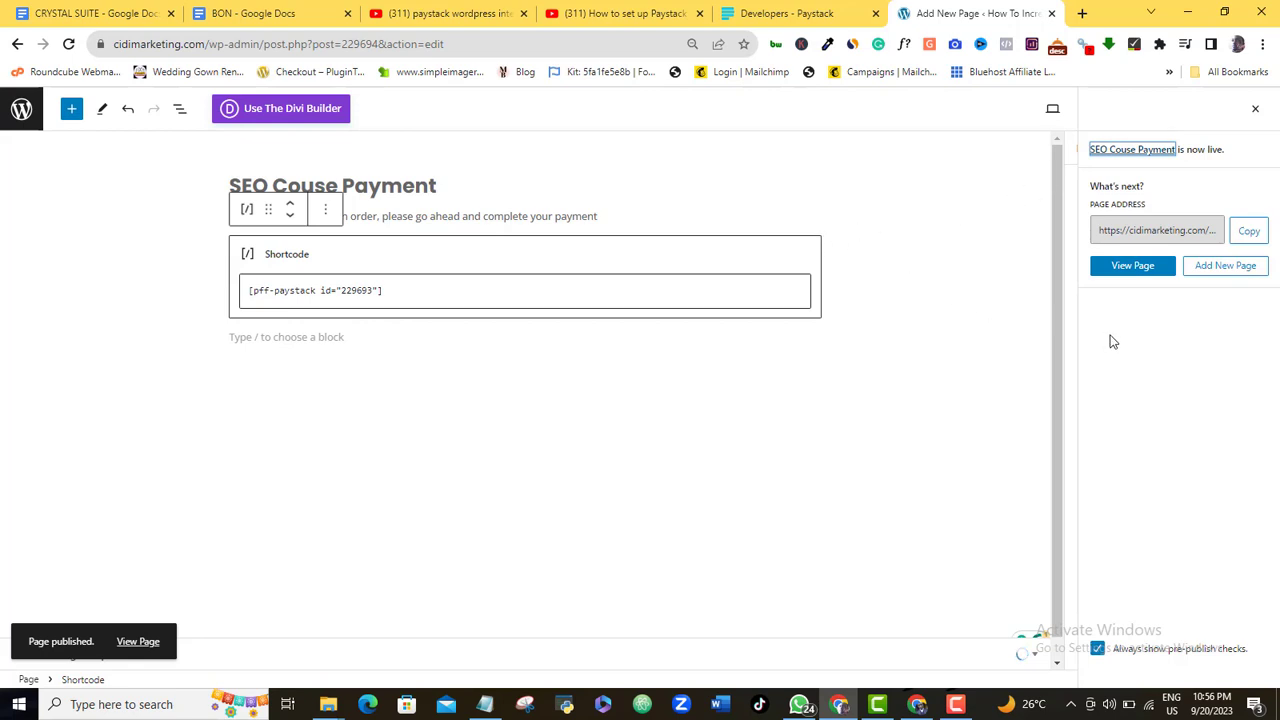
pyautogui.click(1172, 360)
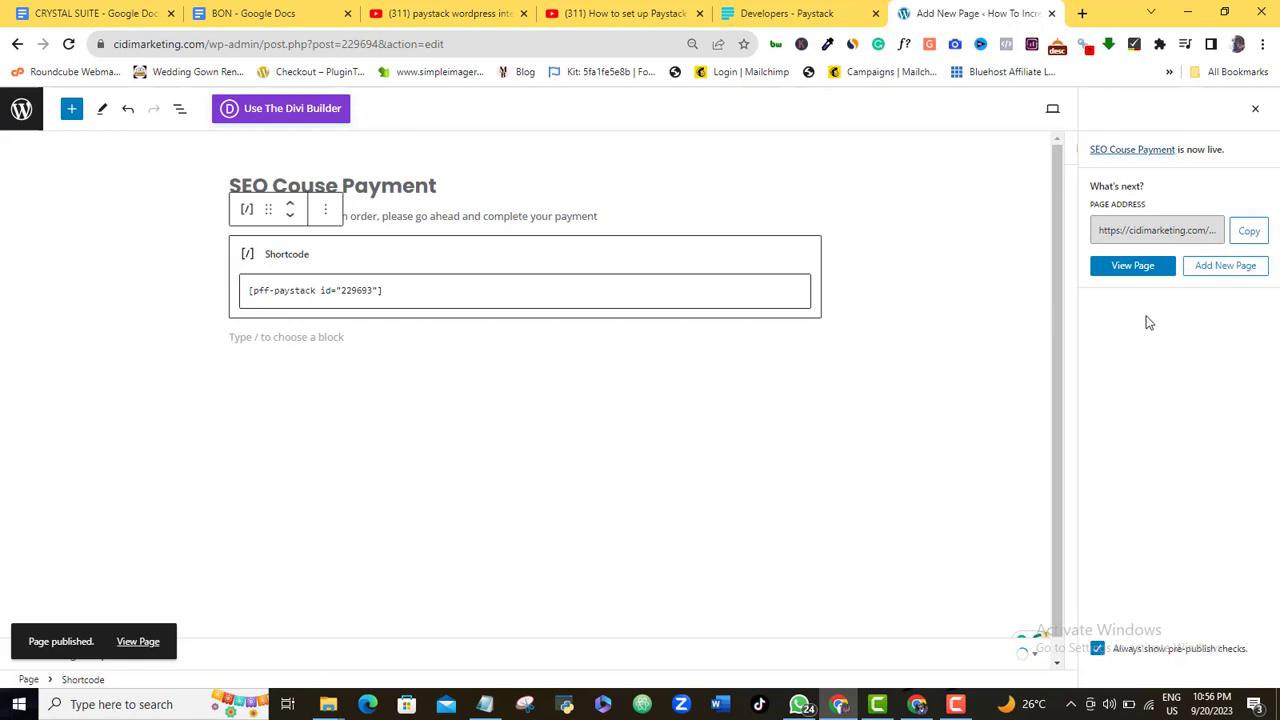
pyautogui.click(1133, 266)
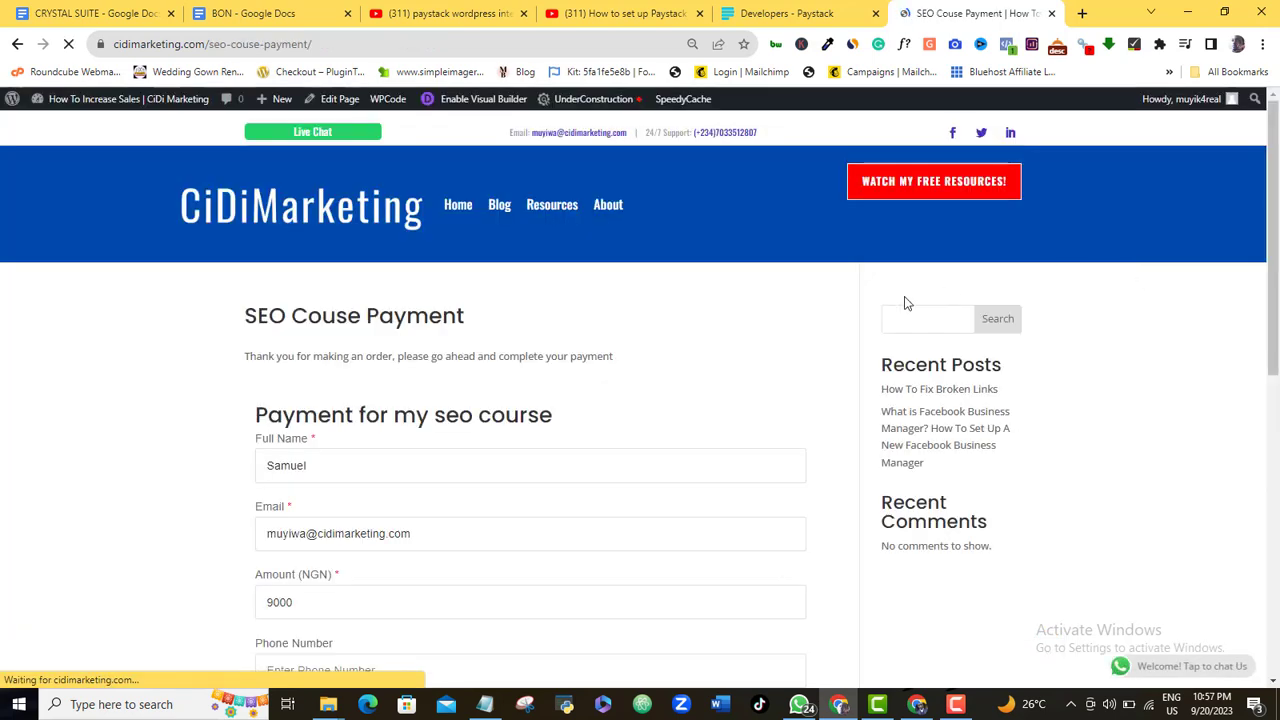
# Bring the whole payment form into view and place the cursor in the Full Name field
pyautogui.moveTo(1277, 255); pyautogui.dragTo(1277, 294)
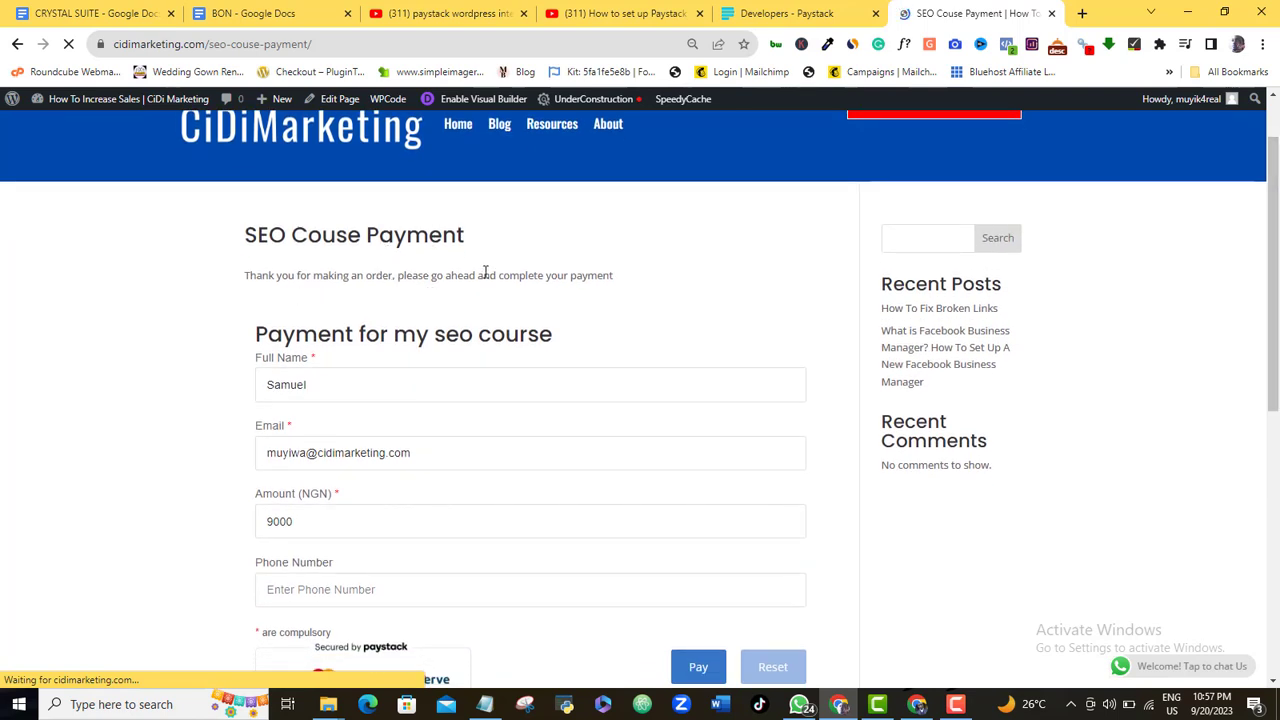
pyautogui.moveTo(1277, 261); pyautogui.dragTo(1277, 293)
pyautogui.click(332, 318)
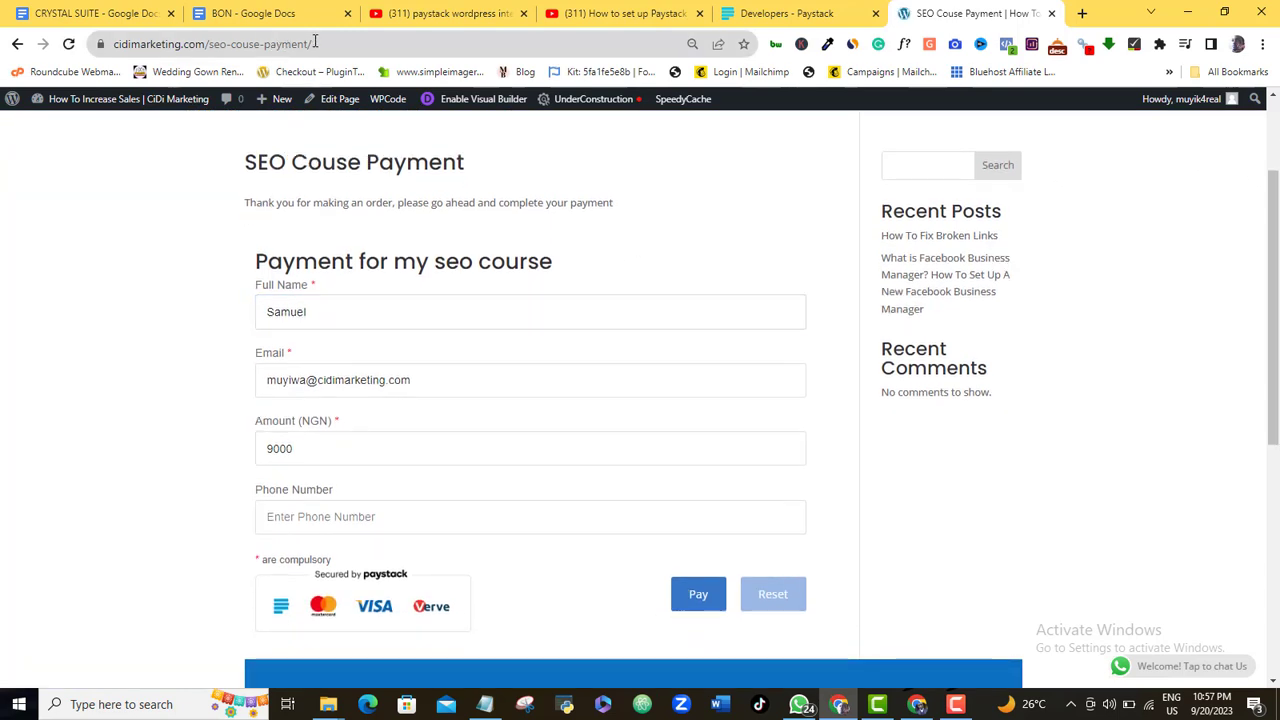
pyautogui.moveTo(314, 43); pyautogui.dragTo(115, 46)
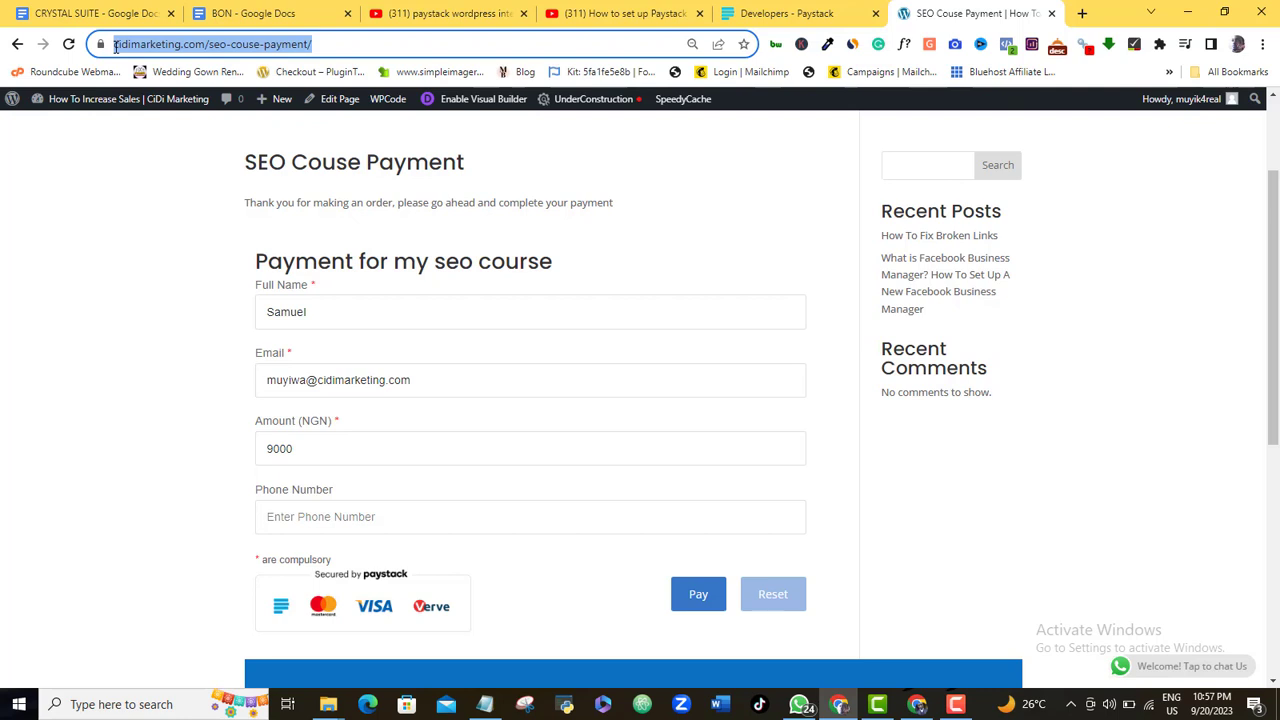
pyautogui.click(318, 314)
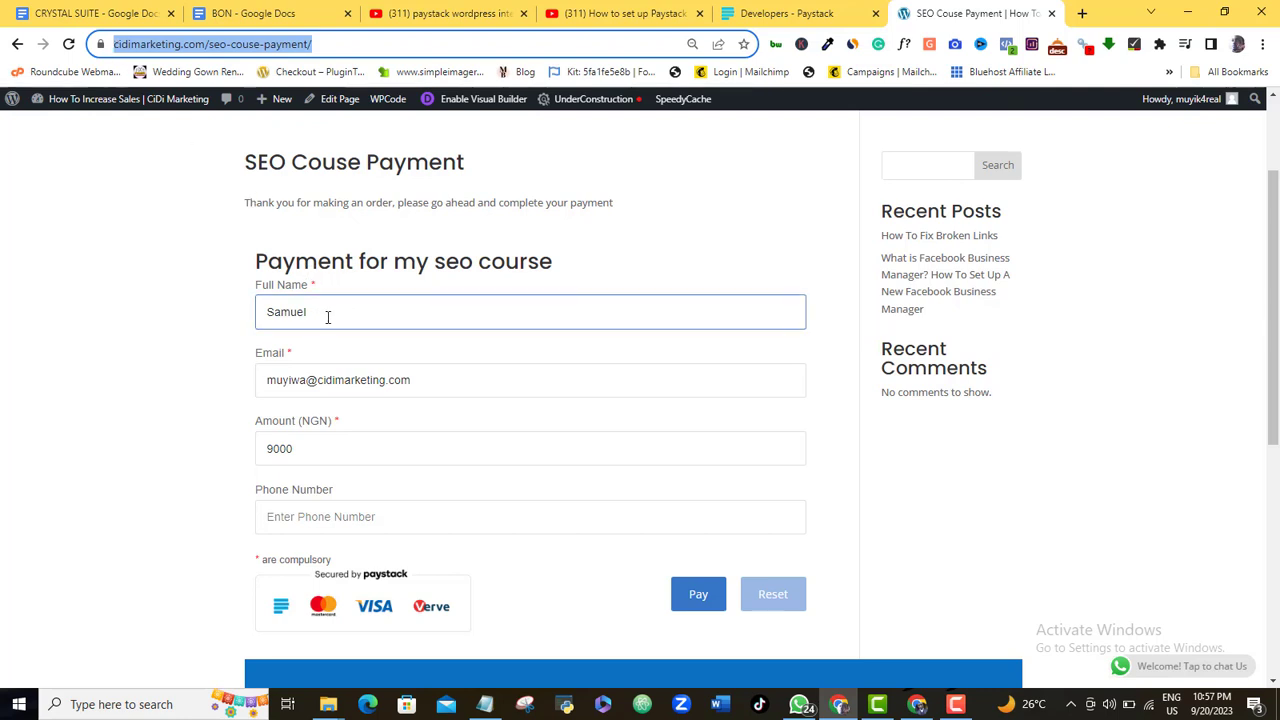
pyautogui.click(310, 313)
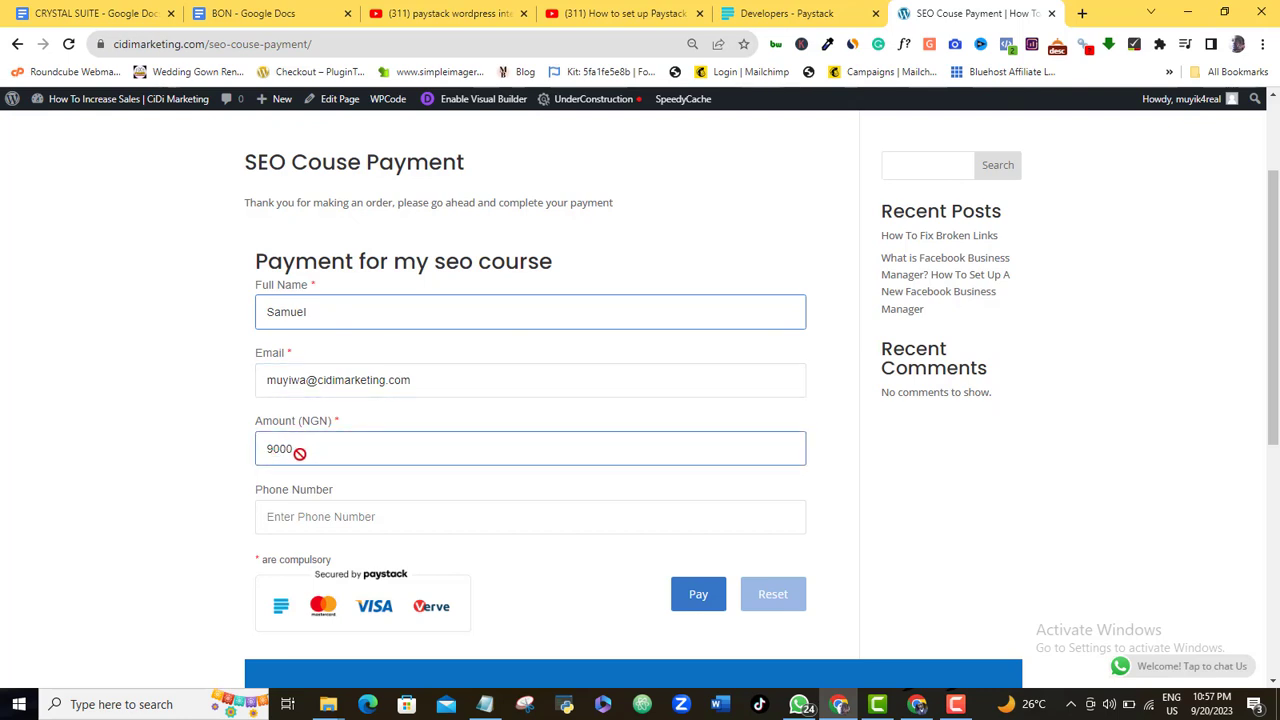
# Enter a phone number in the Phone Number field and submit the 9000 NGN payment
pyautogui.click(370, 514)
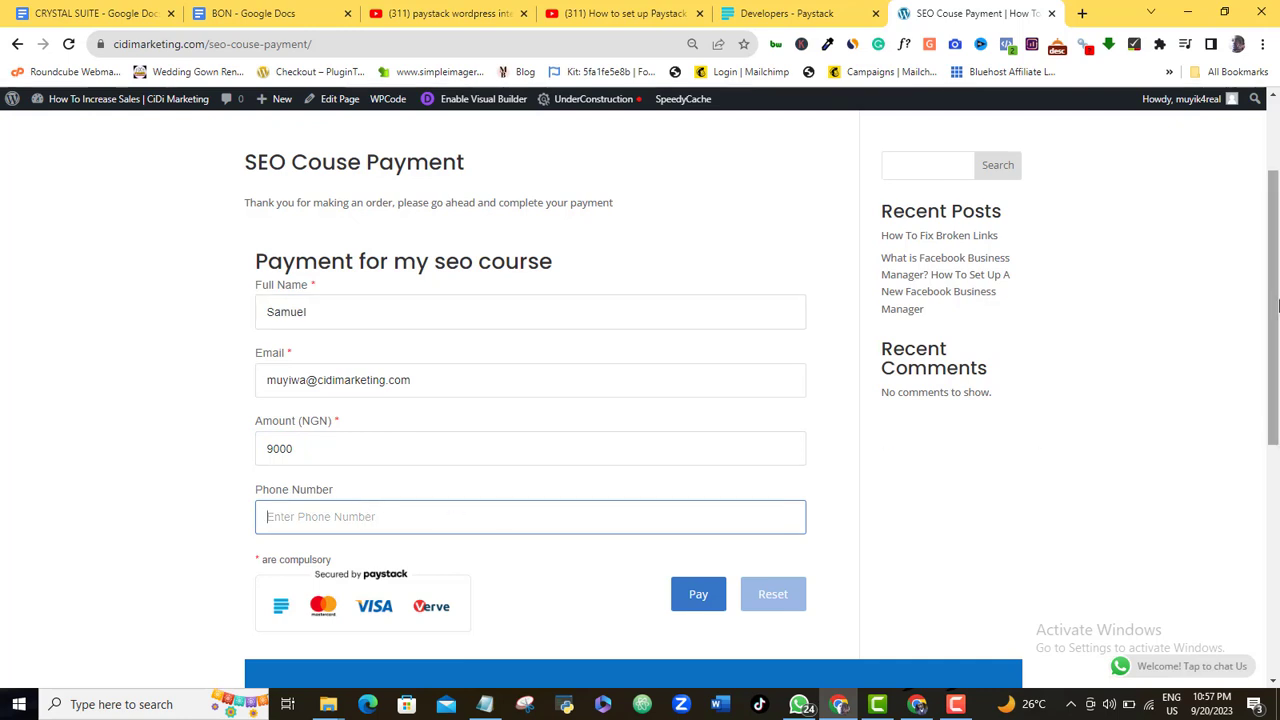
pyautogui.scroll(-2, 1065, 432)
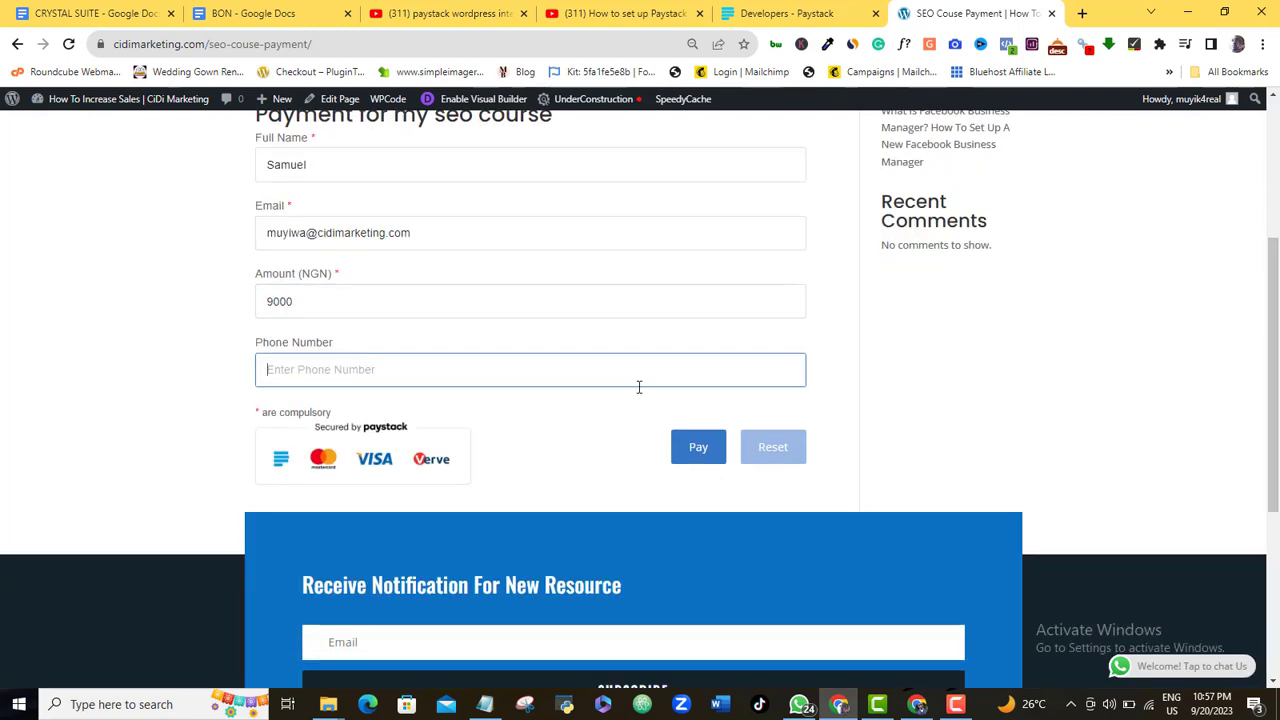
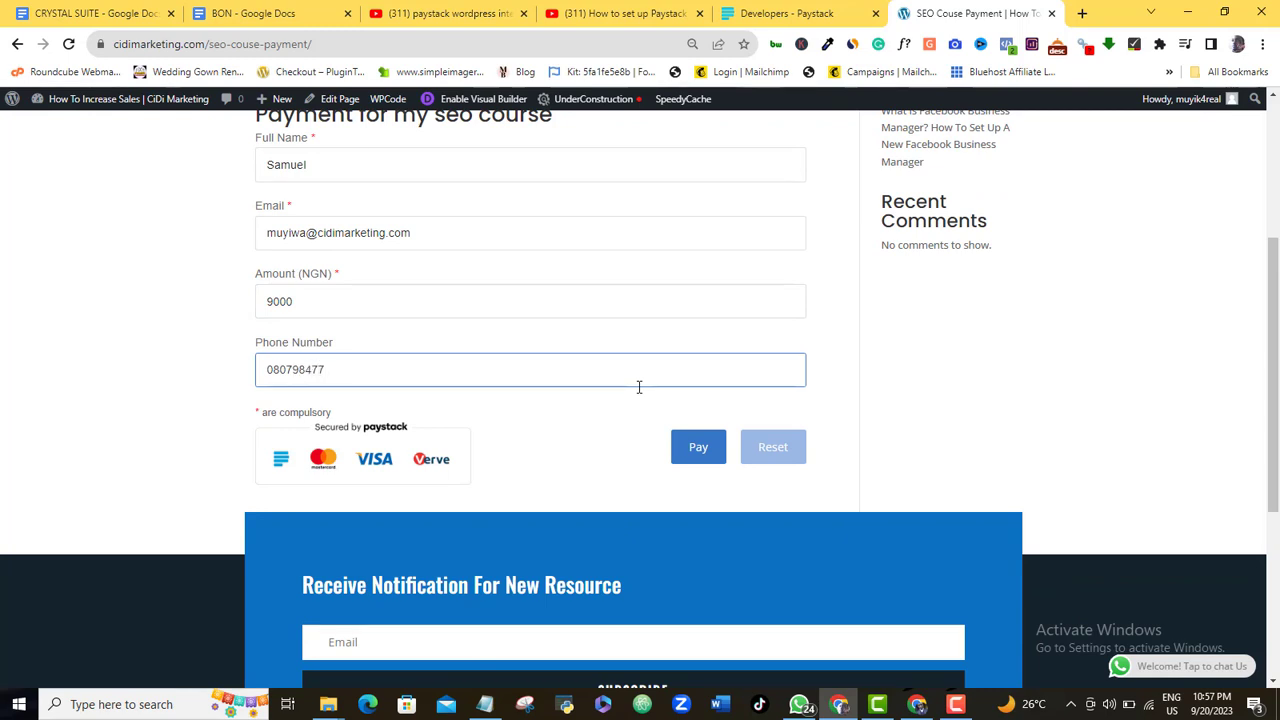
pyautogui.click(698, 447)
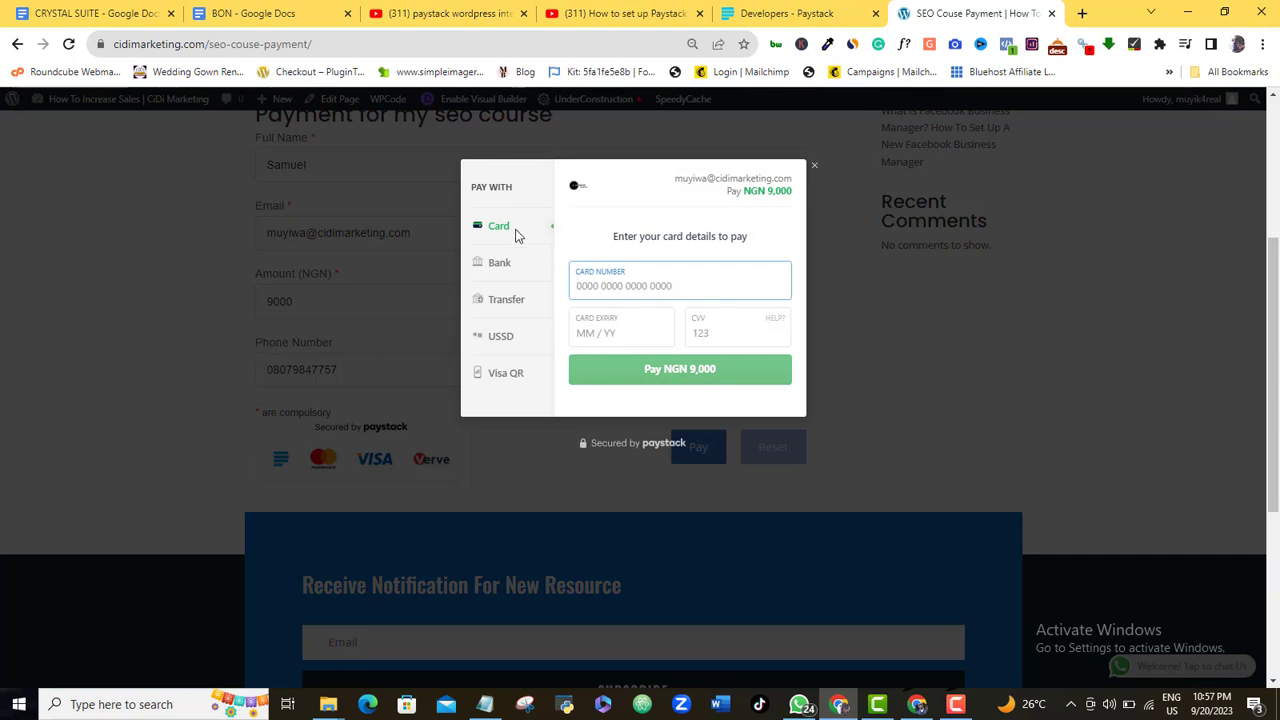
# Browse the Bank, Transfer and USSD payment options, then return to paying by Card
pyautogui.click(500, 263)
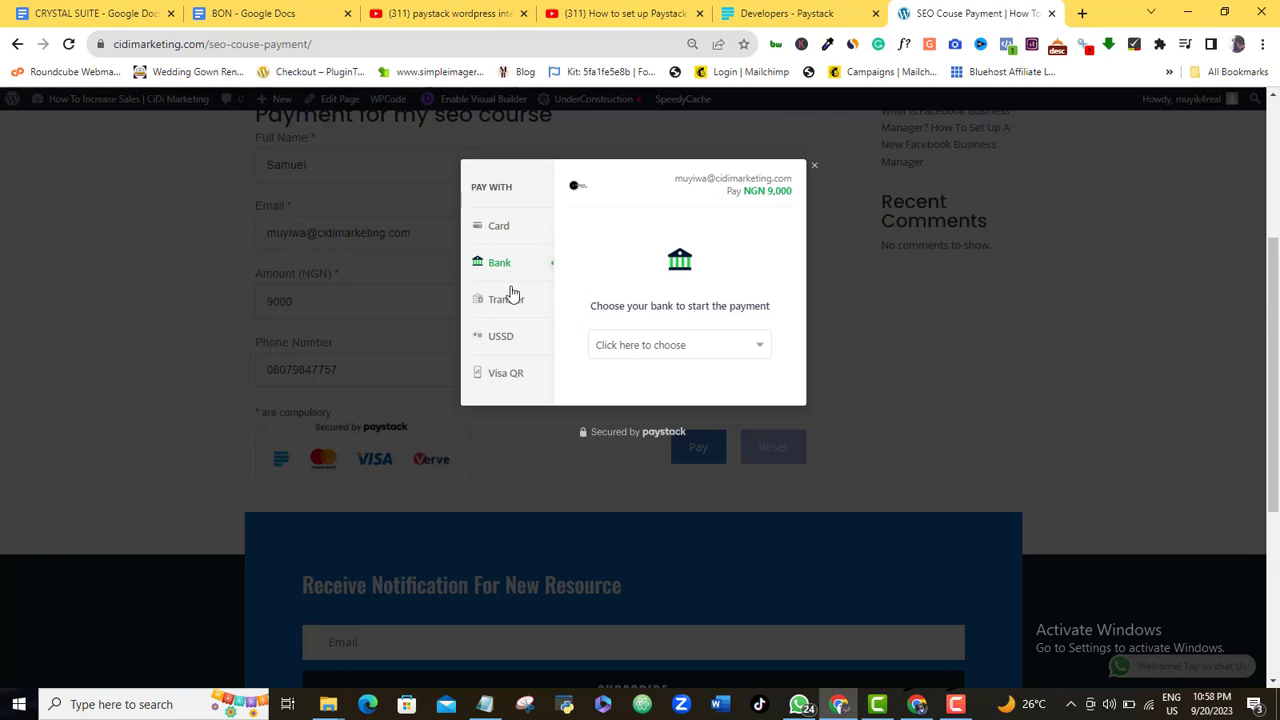
pyautogui.click(511, 302)
pyautogui.click(515, 343)
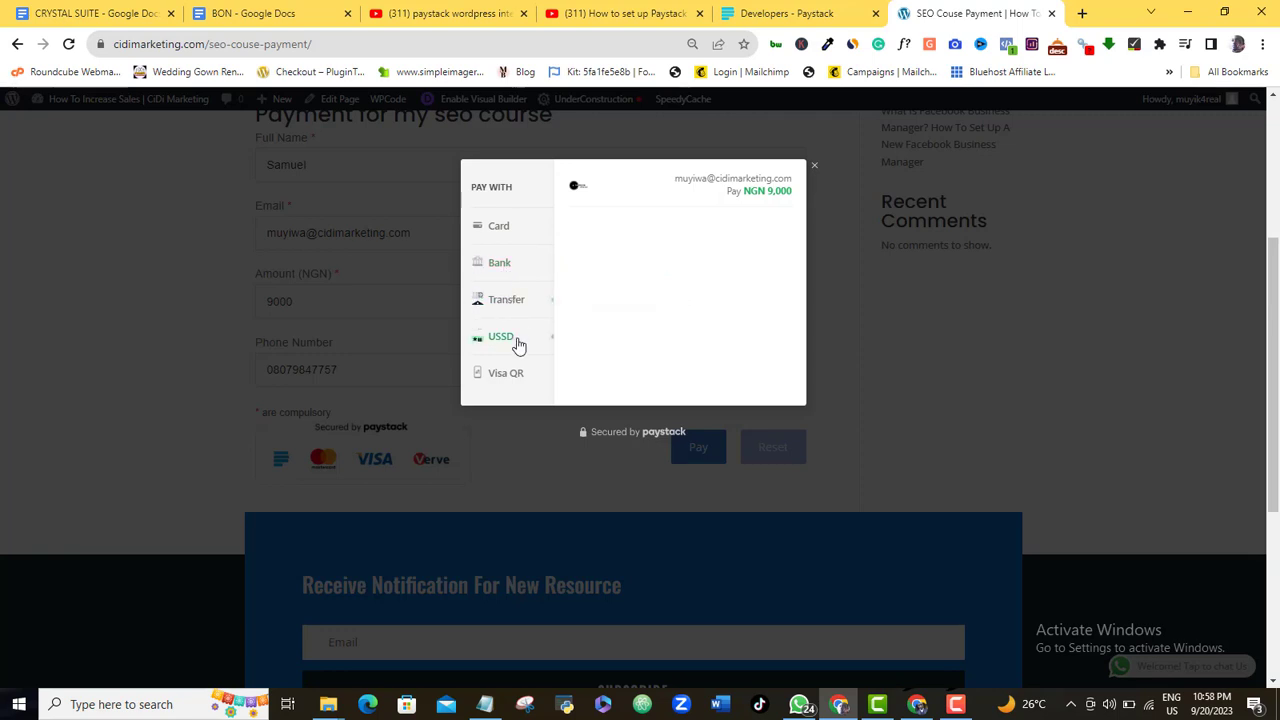
pyautogui.click(514, 233)
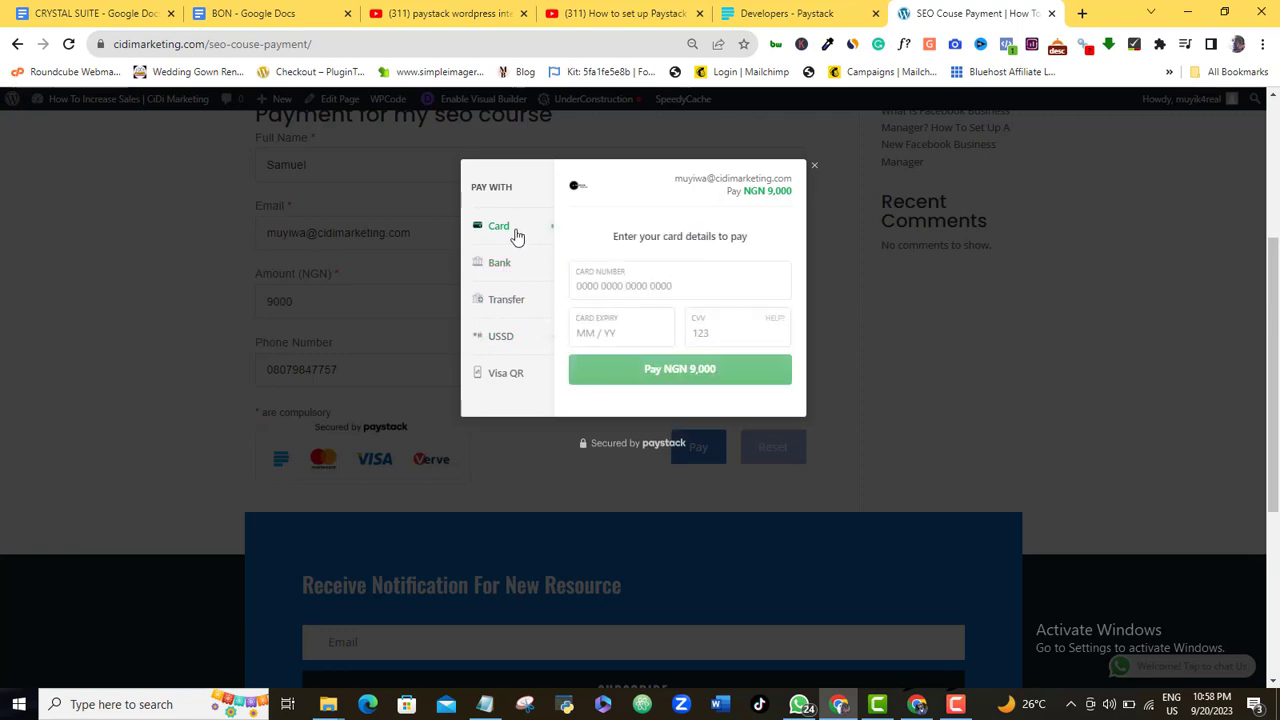